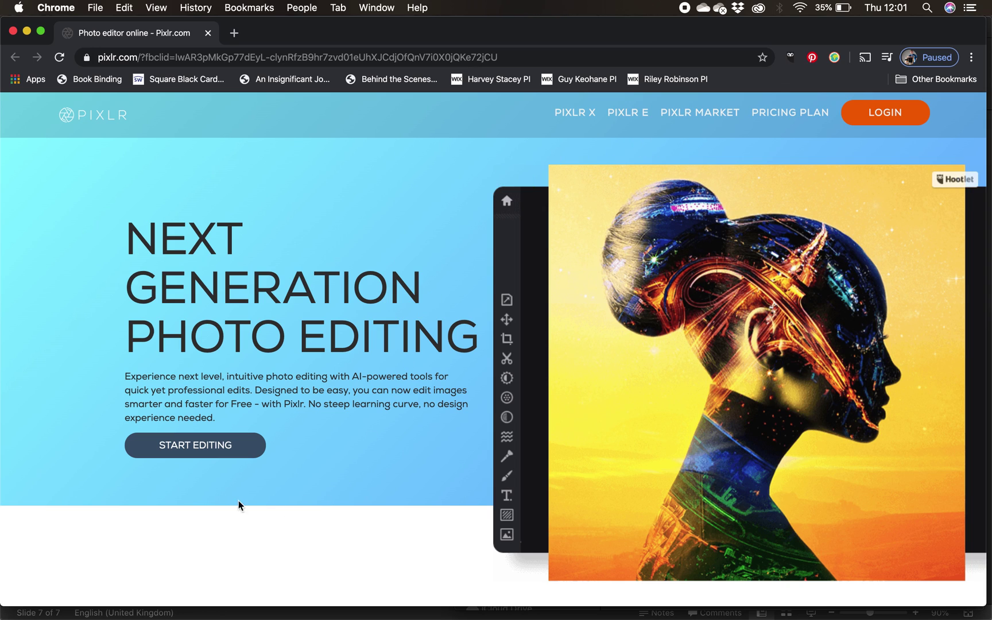
Open Denmead Pylon.jpg from Desktop > C19 Demo Images and accept the Full HD resize
click(196, 446)
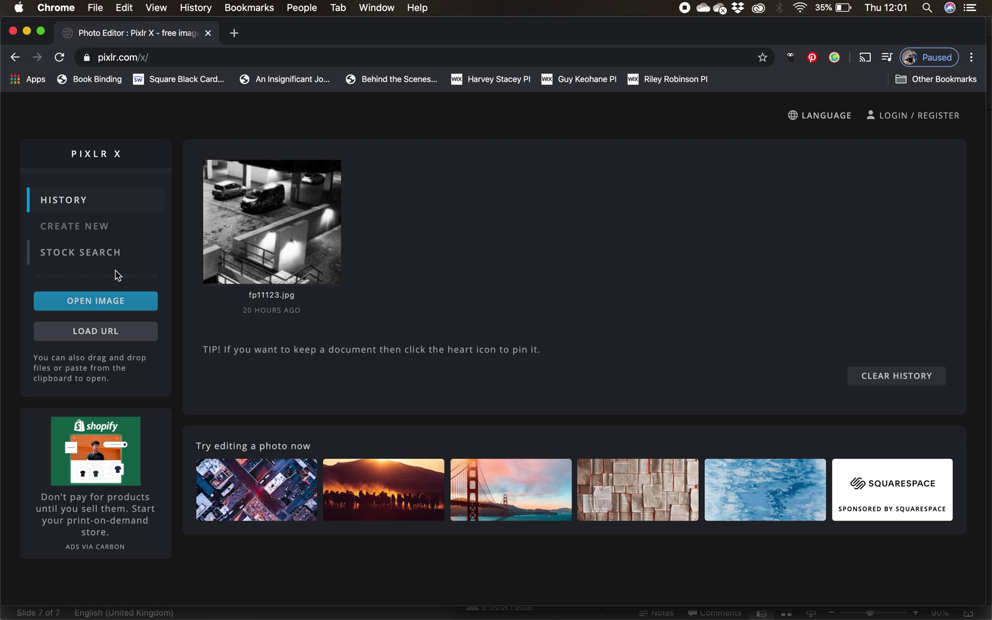
click(92, 303)
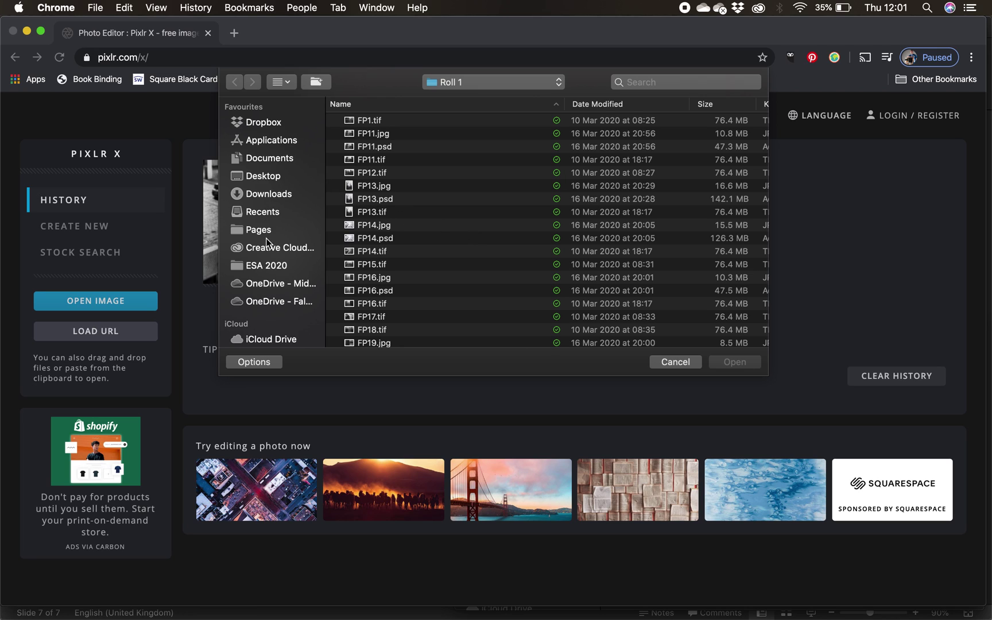
click(263, 175)
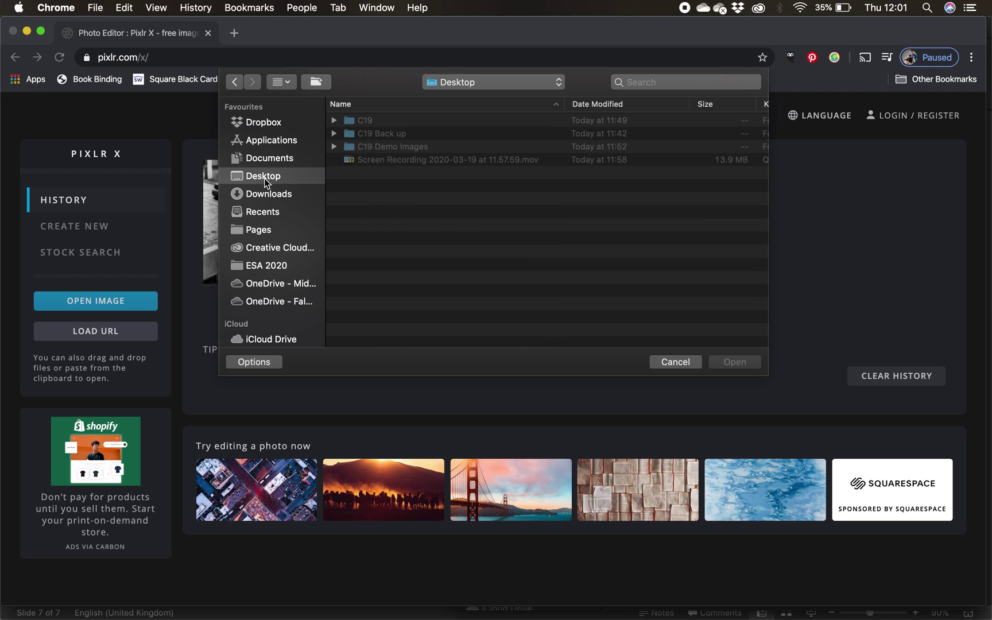
double_click(399, 147)
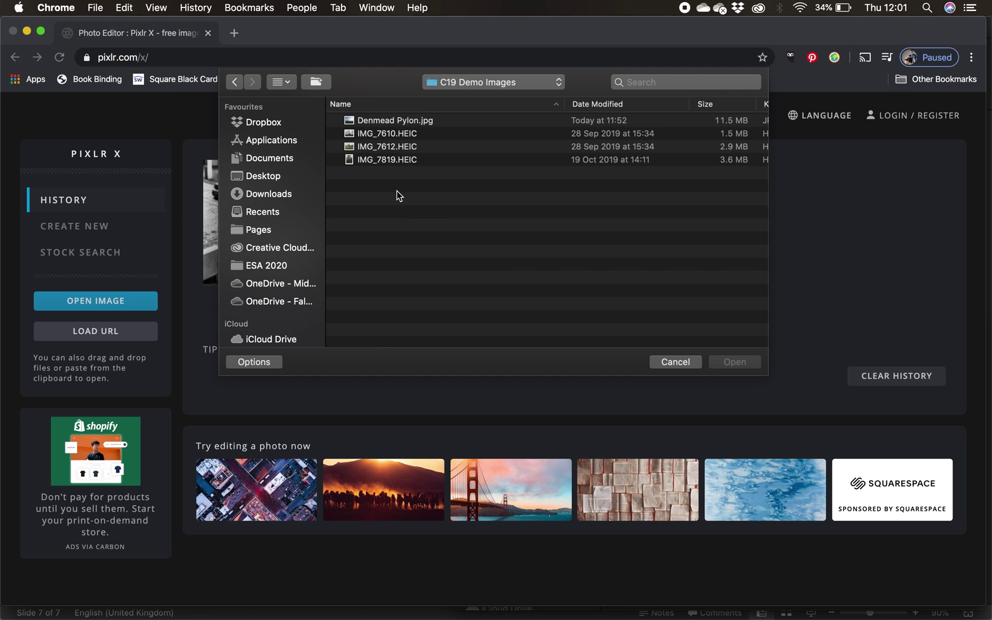
click(398, 120)
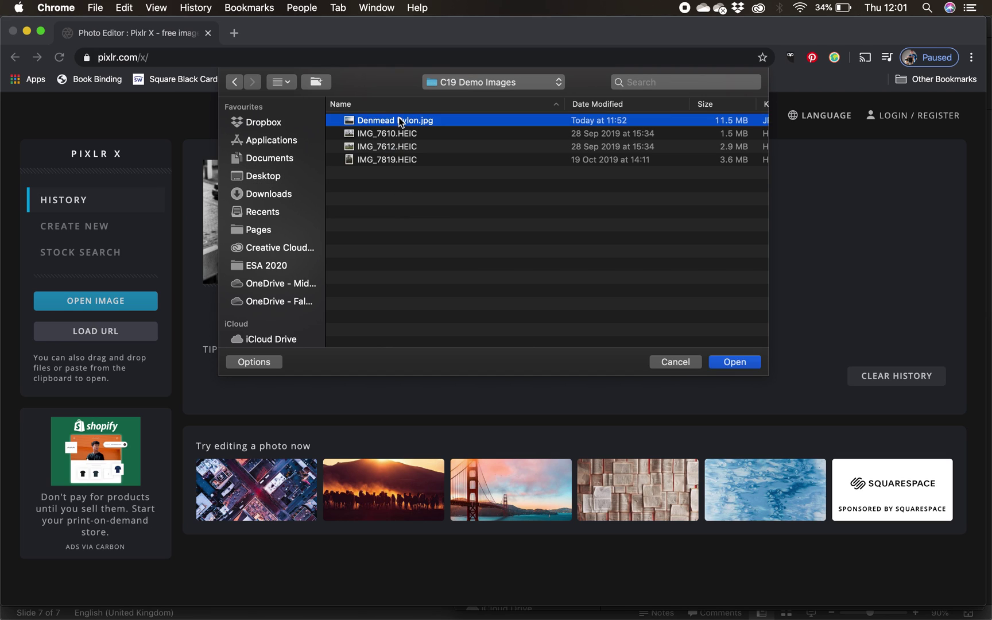
click(729, 361)
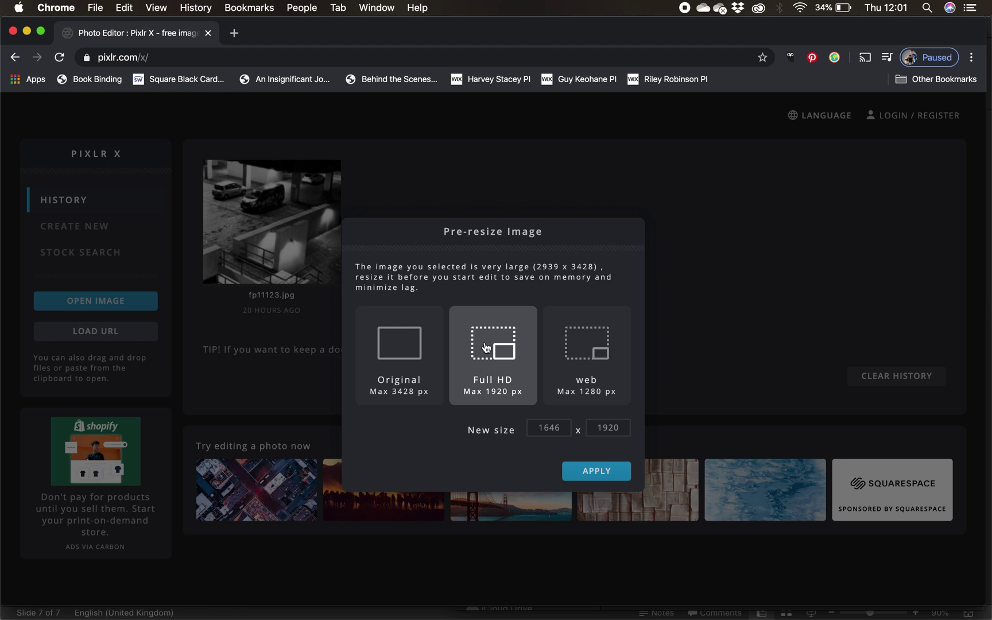
click(595, 475)
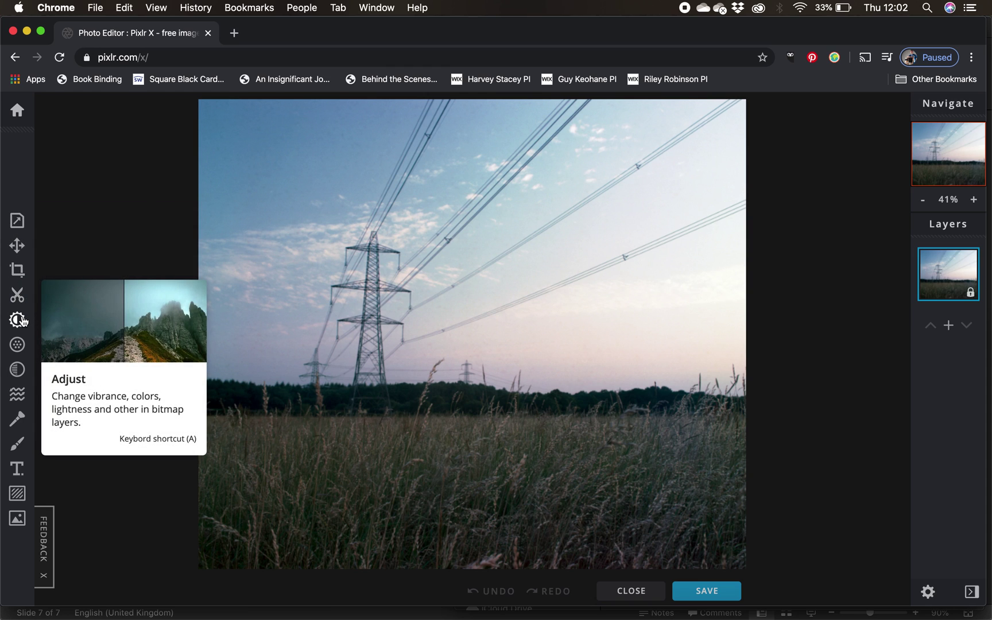
In the Adjust panel, raise the photo's exposure to 30
click(18, 319)
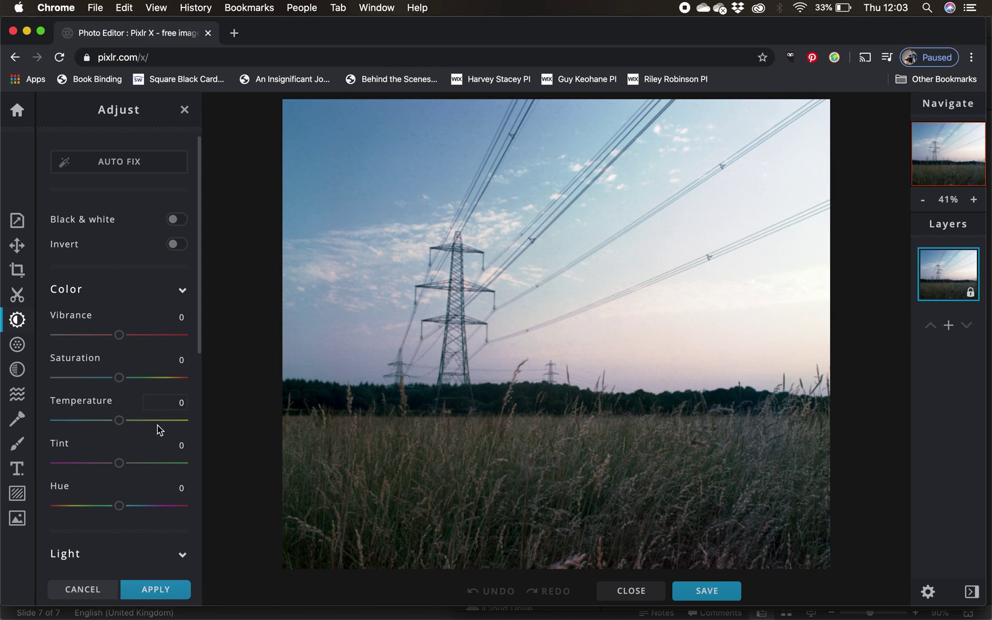
scroll(159, 433, down, 5)
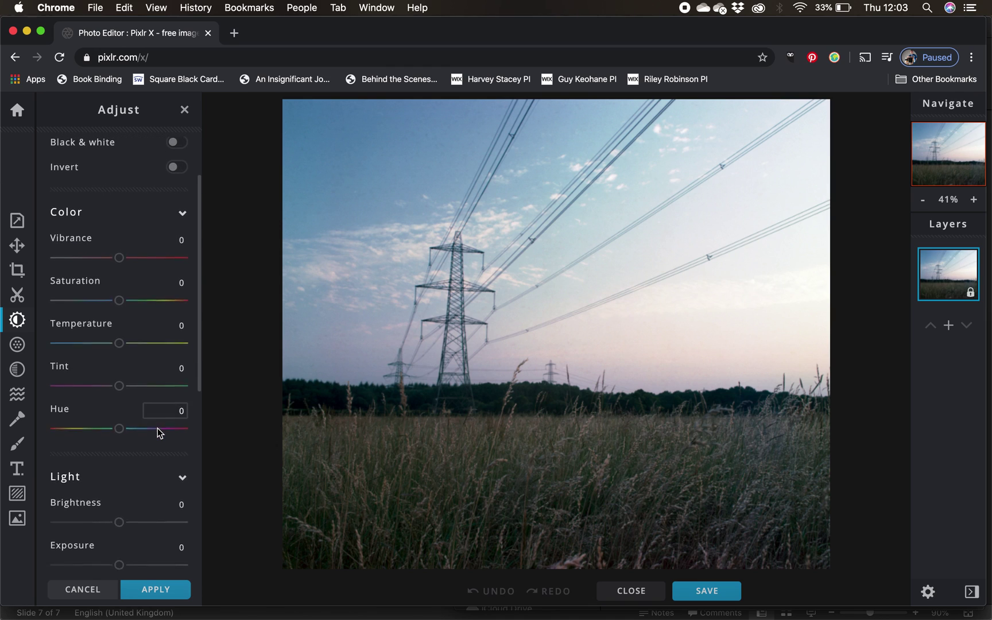
scroll(158, 428, down, 5)
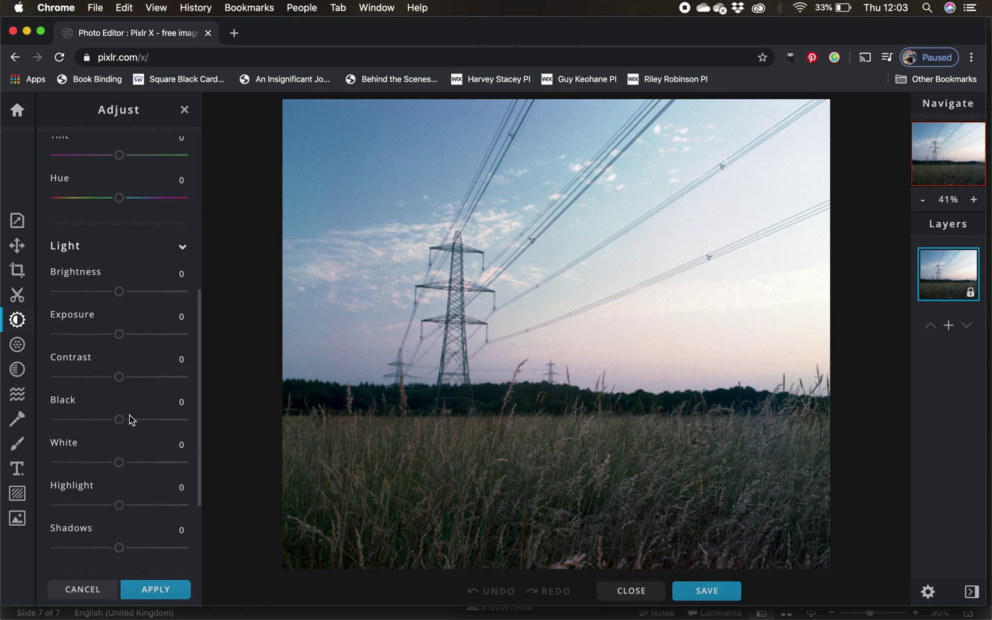
scroll(154, 350, up, 2)
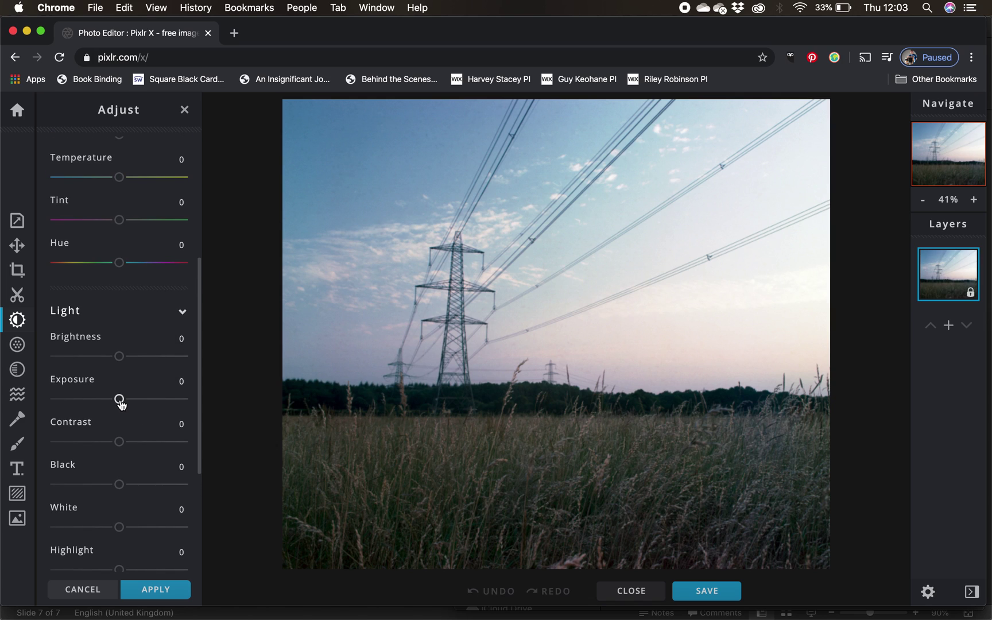
mouse_move(120, 404)
mouse_down()
mouse_move(162, 405)
mouse_move(75, 403)
mouse_move(140, 404)
mouse_up()
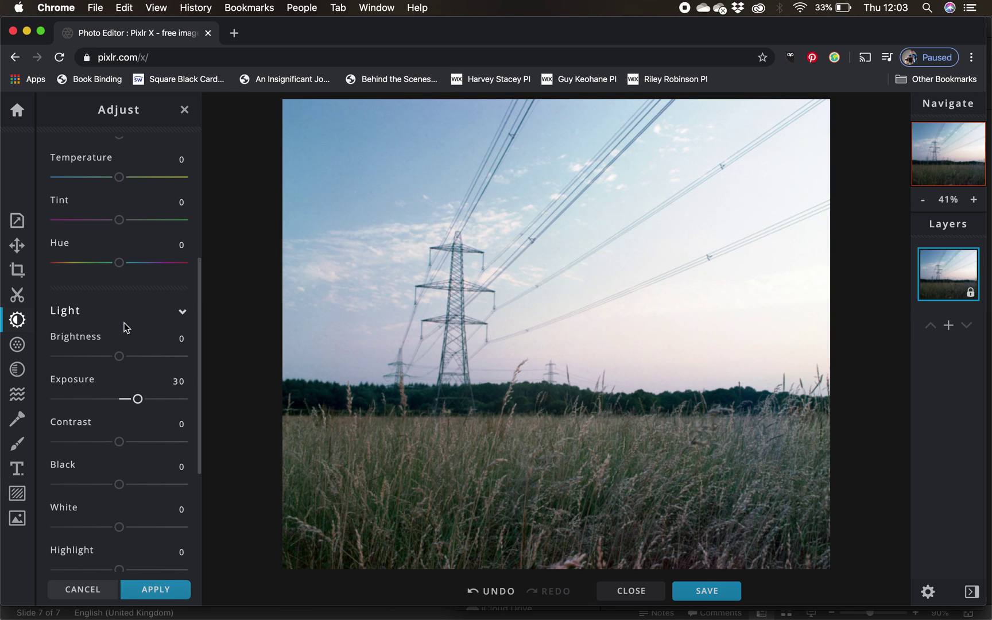
Boost the photo's vibrance to 22 under Color
scroll(124, 327, up, 5)
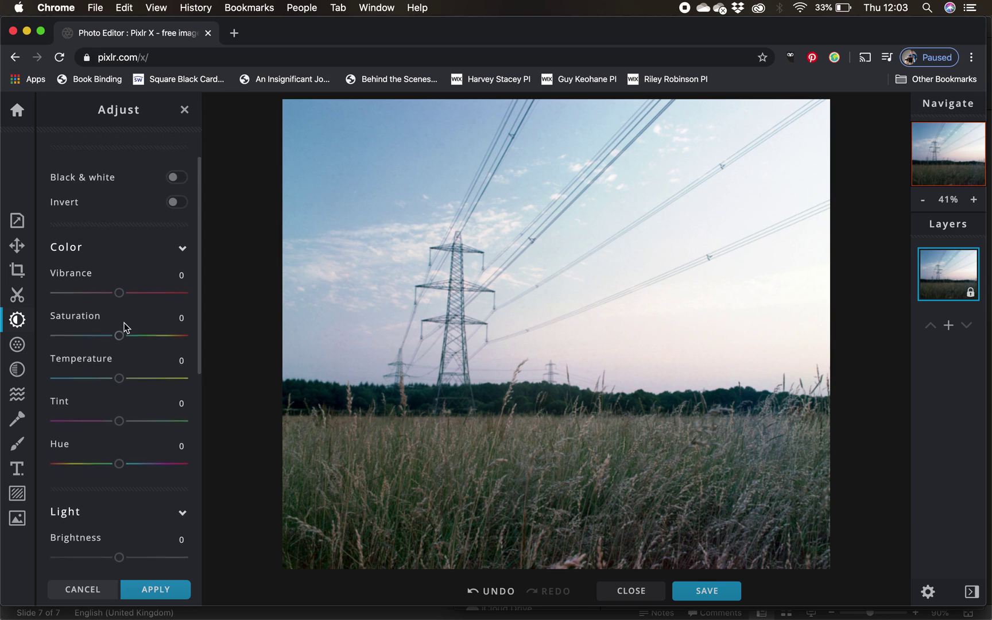
scroll(124, 328, up, 1)
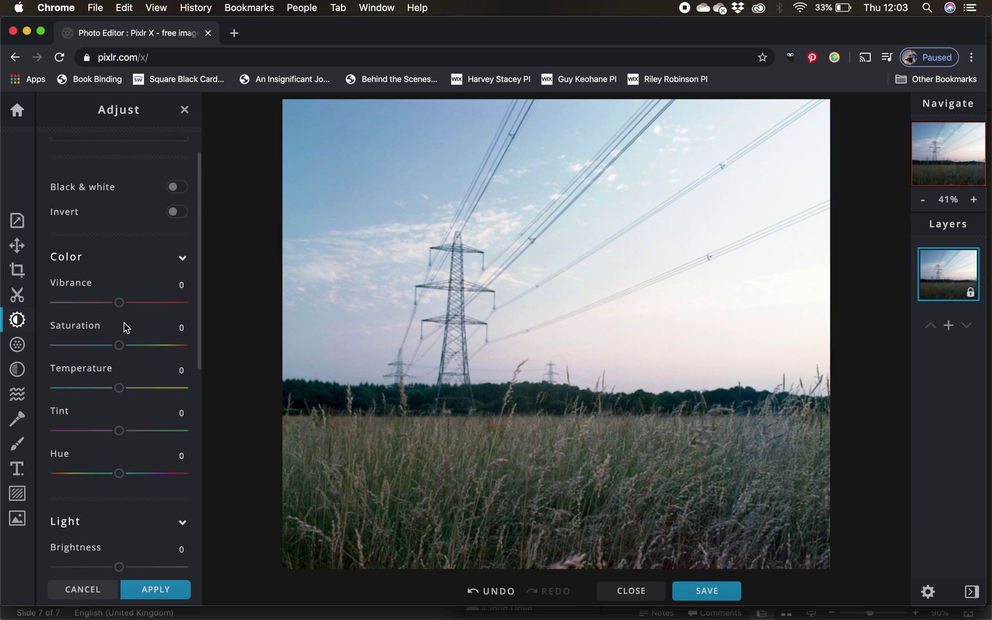
scroll(124, 327, up, 2)
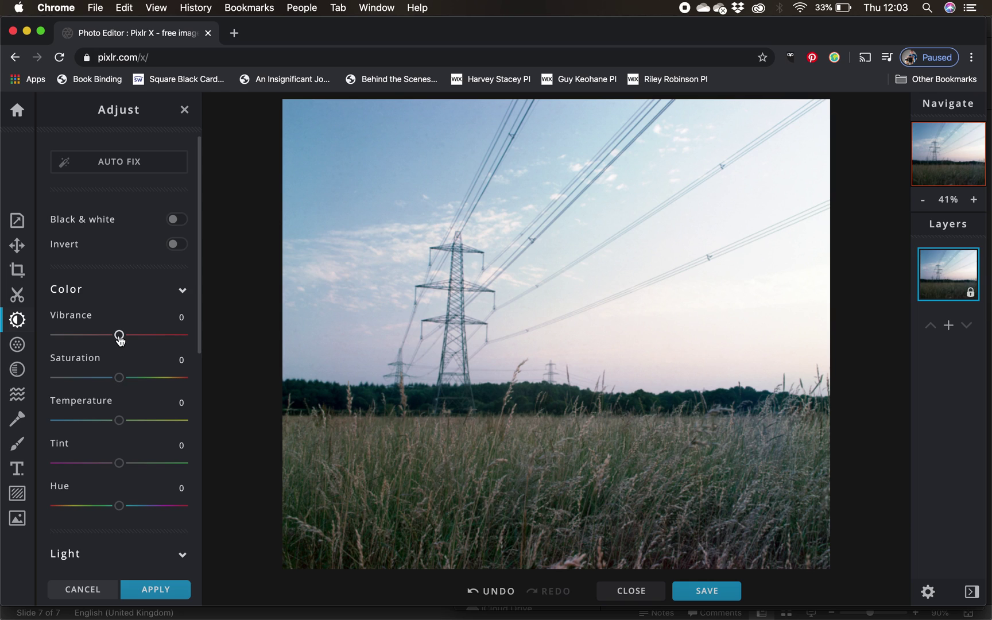
drag(120, 340, 135, 341)
scroll(155, 415, down, 10)
scroll(155, 415, down, 5)
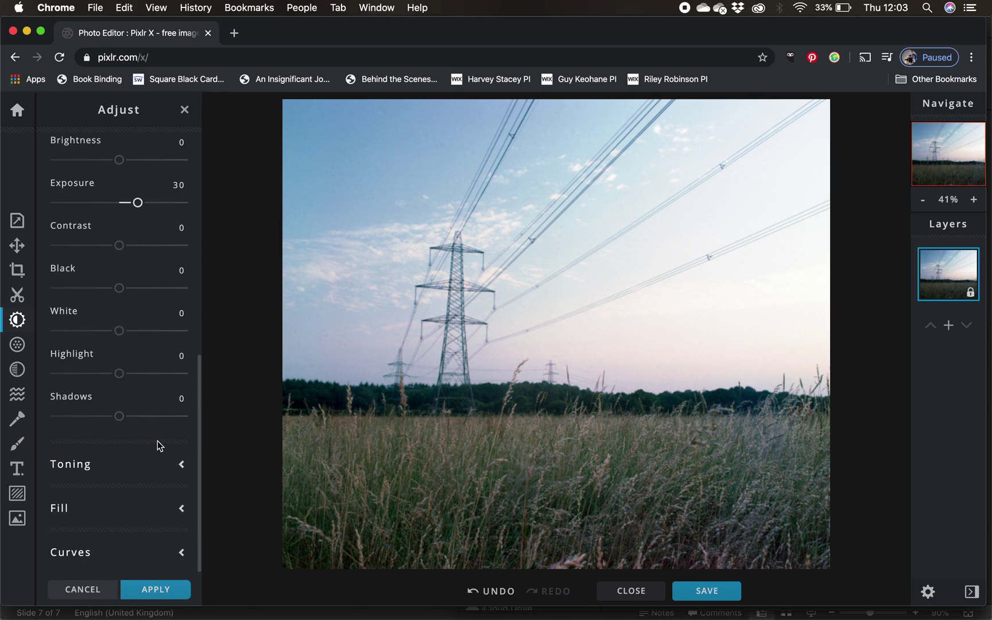
Add an upper and a lower point to the master curve, shaping a gentle S-curve
click(181, 552)
scroll(134, 498, down, 1)
scroll(134, 497, down, 8)
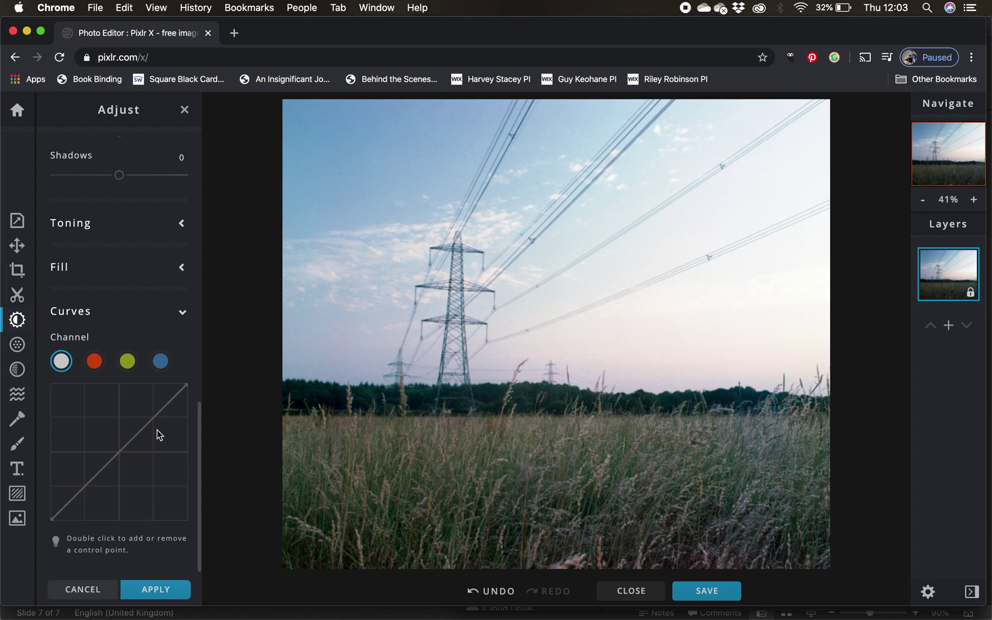
double_click(154, 417)
mouse_move(154, 418)
mouse_down()
mouse_move(160, 429)
mouse_move(166, 421)
mouse_up()
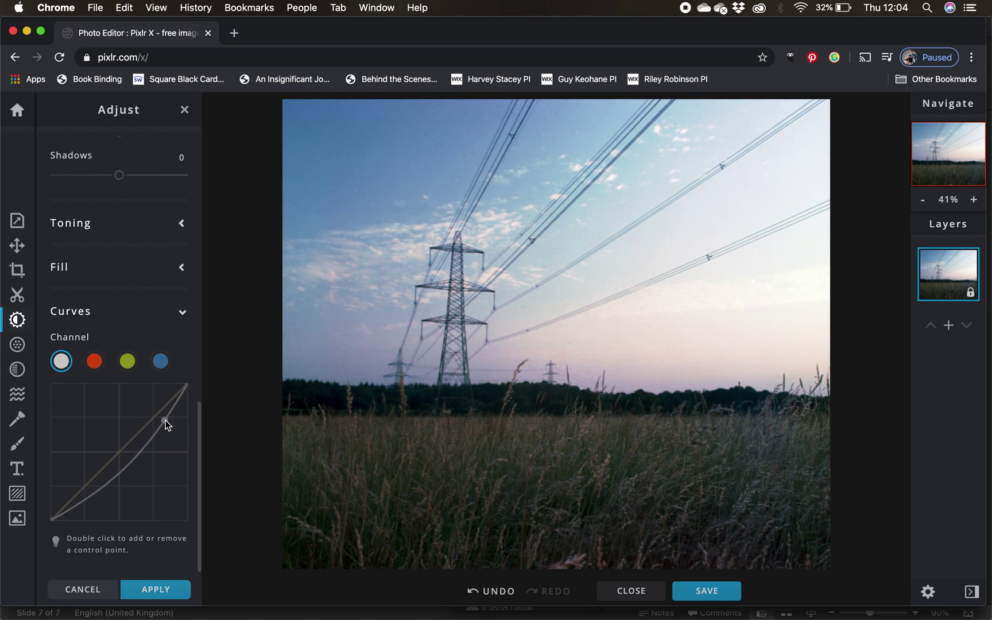
double_click(84, 502)
drag(84, 501, 78, 484)
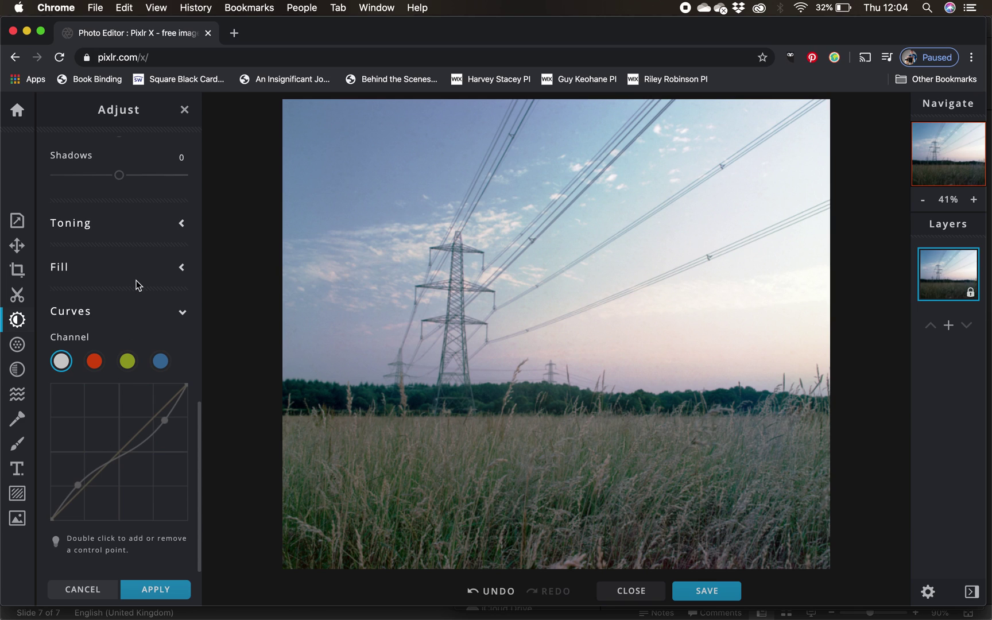
scroll(143, 278, up, 2)
Try a pink Toning tint, leave no toning applied, and collapse the Toning settings
click(183, 260)
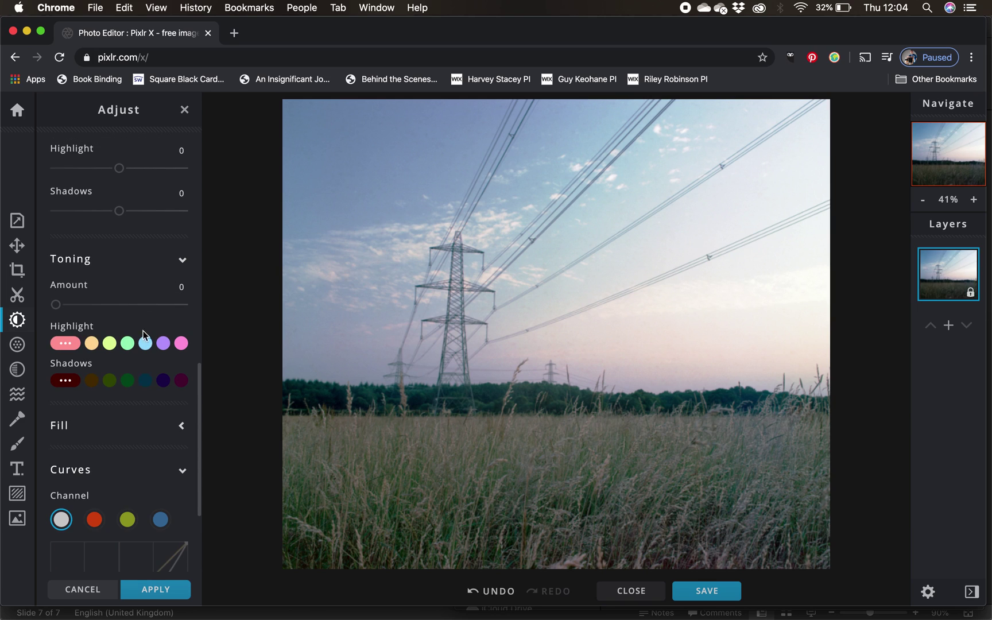
drag(55, 309, 34, 309)
scroll(160, 301, up, 2)
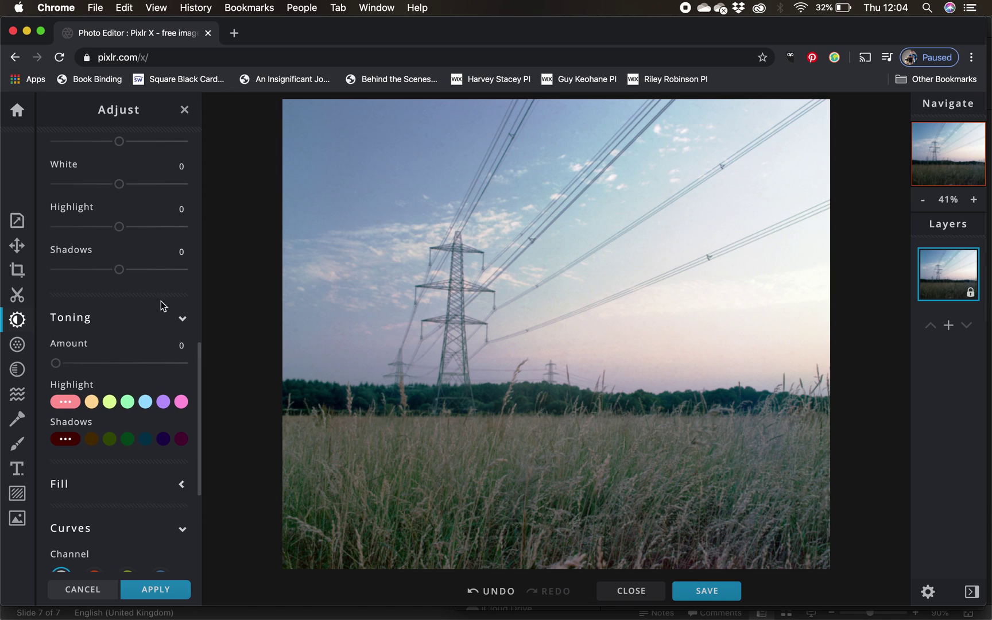
click(182, 320)
scroll(139, 245, up, 5)
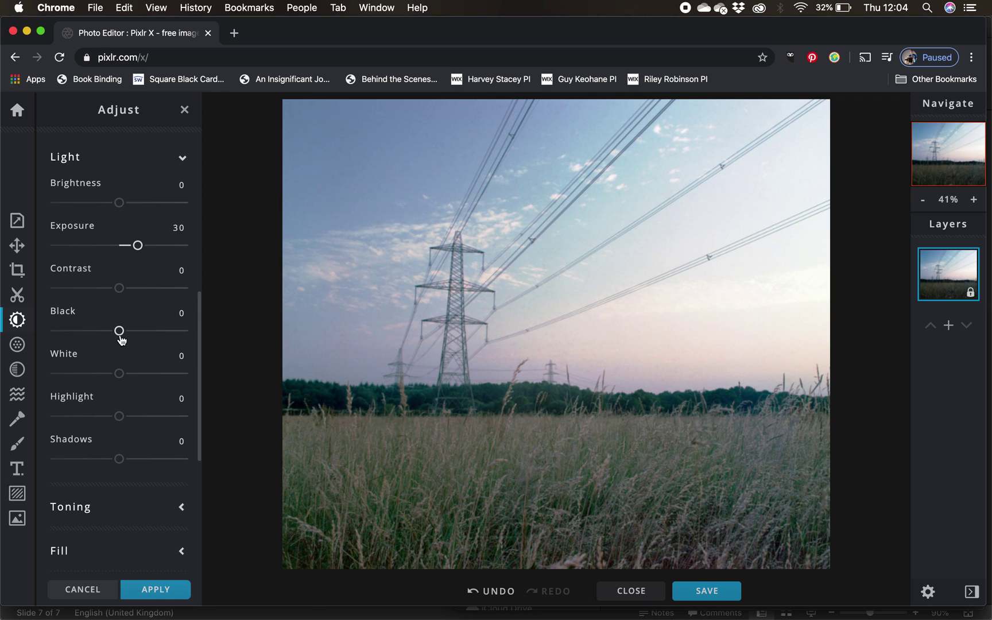
Lower highlights to -56, lift shadows to 30, and switch the photo to black and white
drag(119, 416, 84, 422)
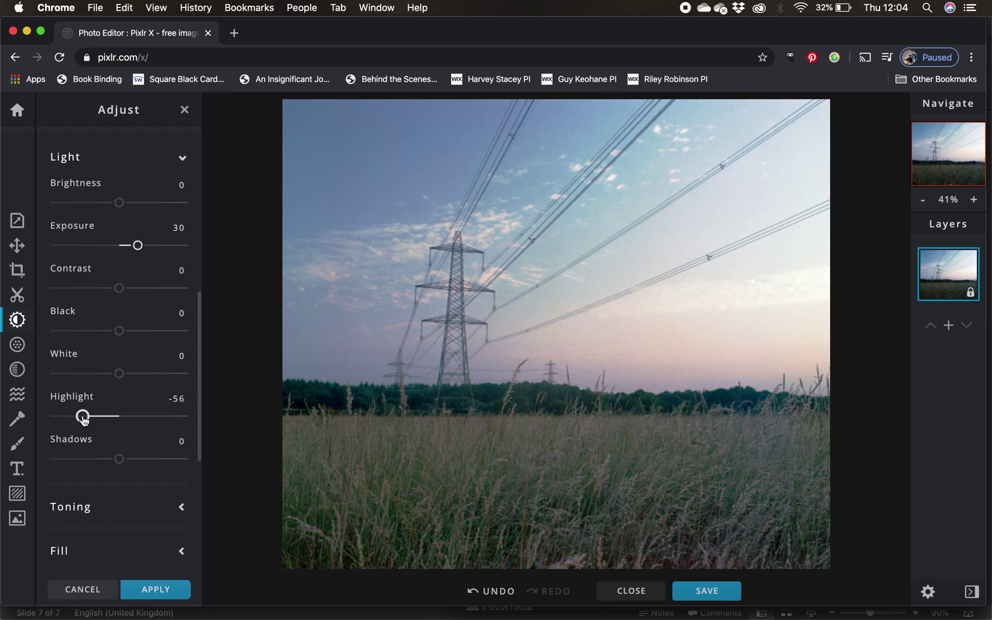
drag(119, 461, 140, 464)
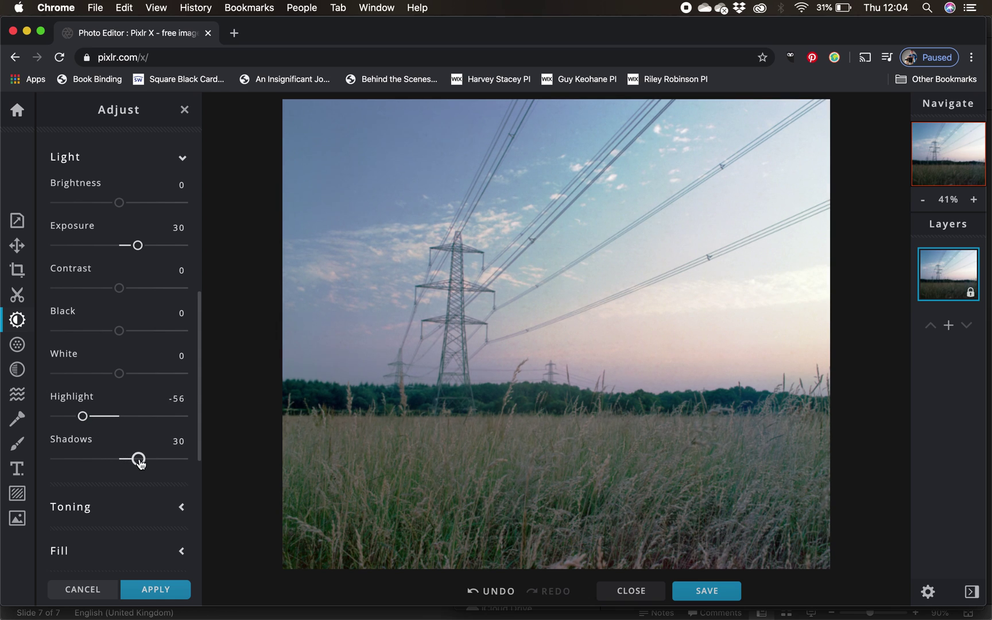
scroll(143, 342, up, 3)
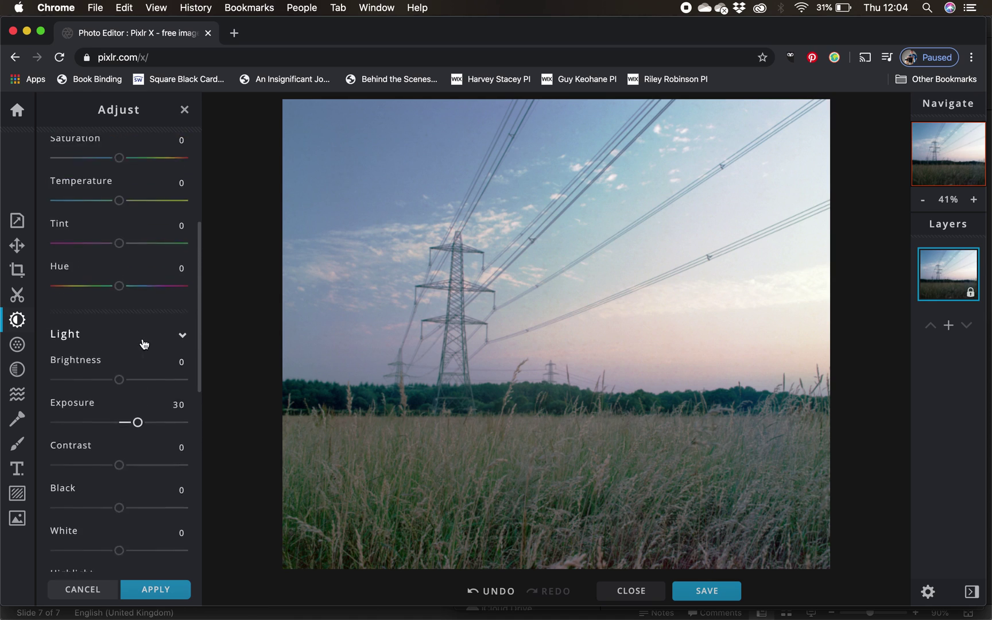
scroll(143, 343, up, 5)
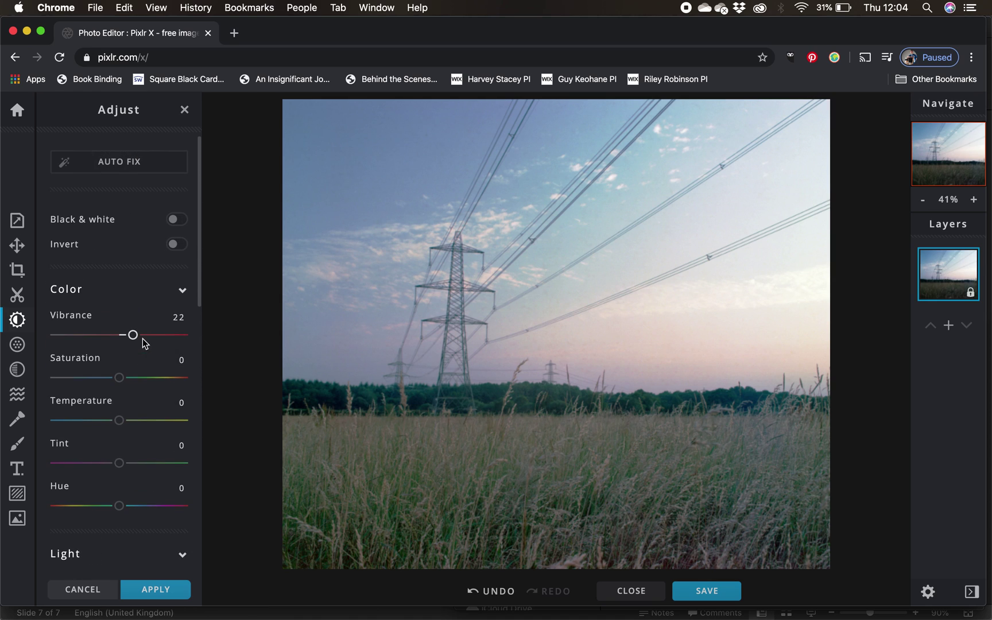
click(179, 224)
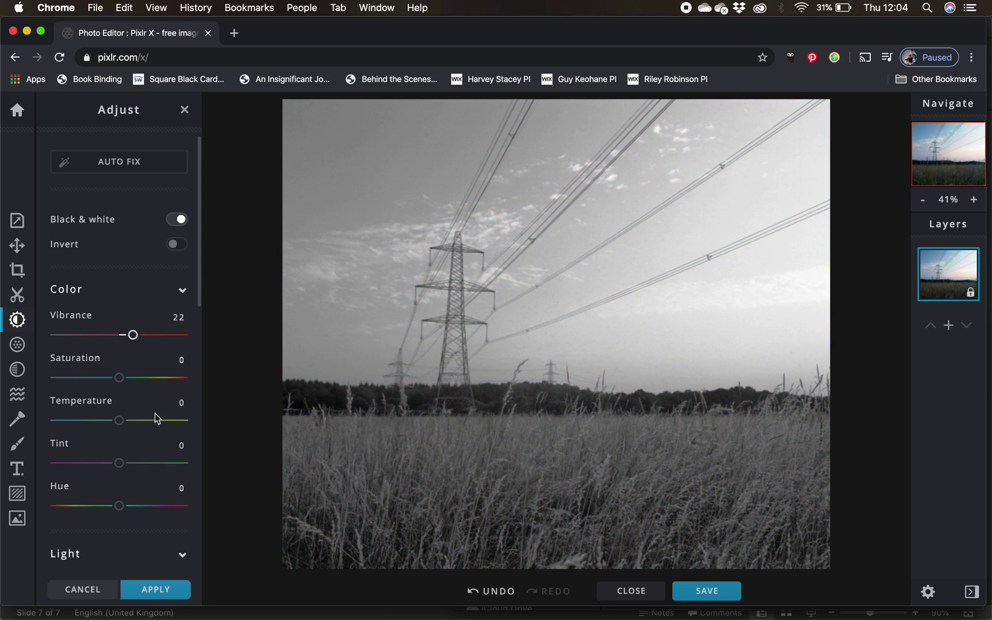
Set the black-and-white photo's contrast to 20
scroll(157, 422, down, 5)
scroll(155, 414, down, 2)
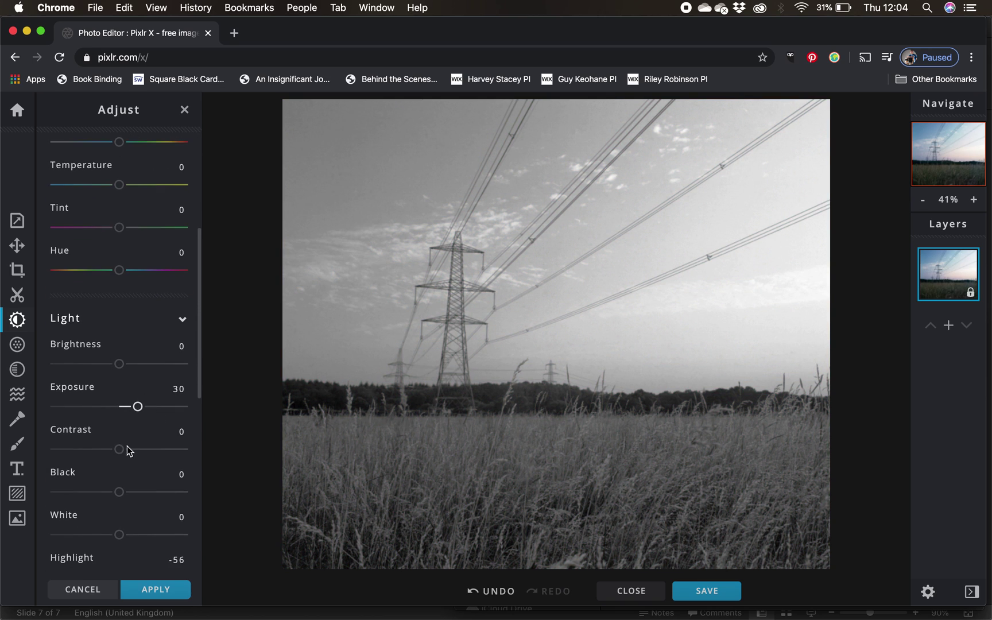
drag(123, 454, 232, 453)
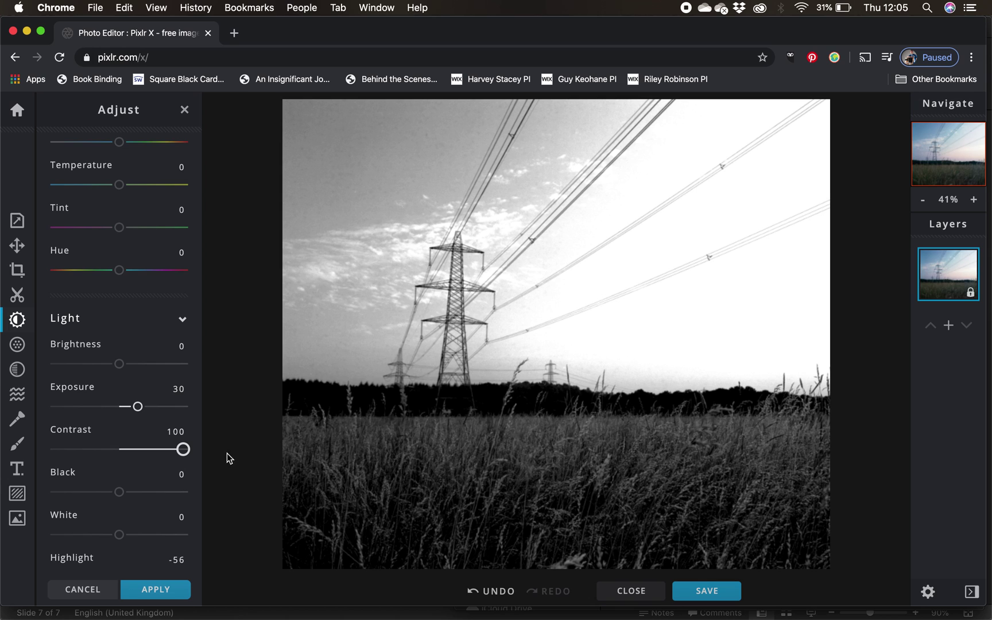
drag(191, 457, 133, 458)
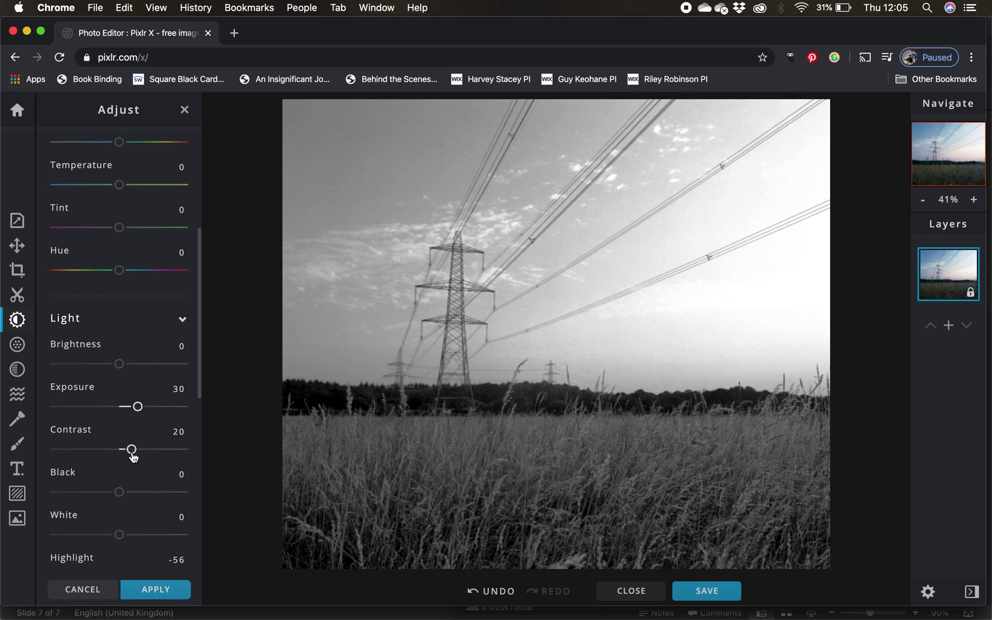
click(17, 270)
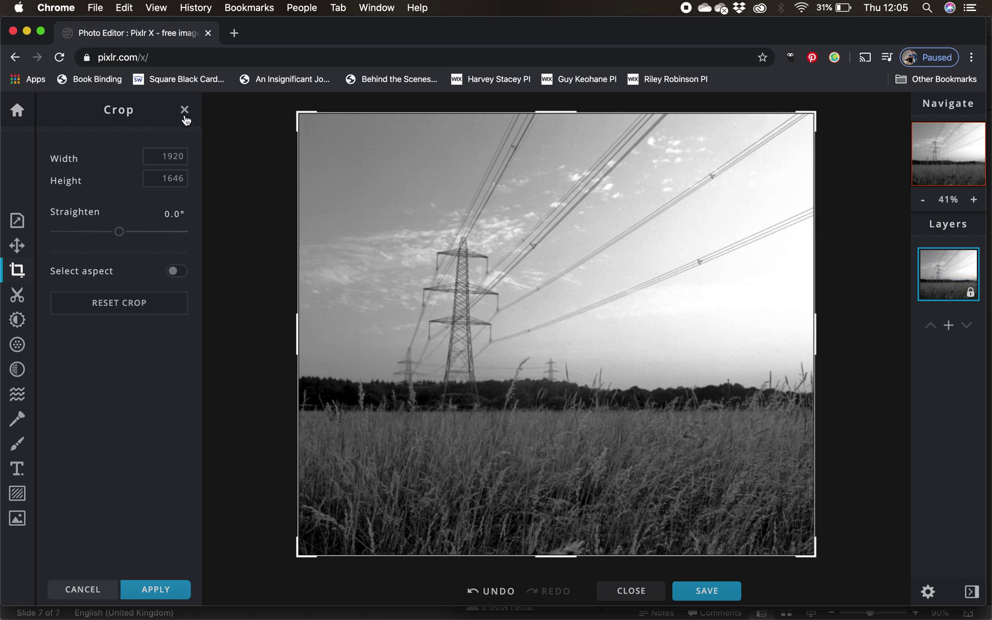
Crop the photo to a tighter 1676 × 1158 frame around the pylons and field
drag(297, 114, 363, 248)
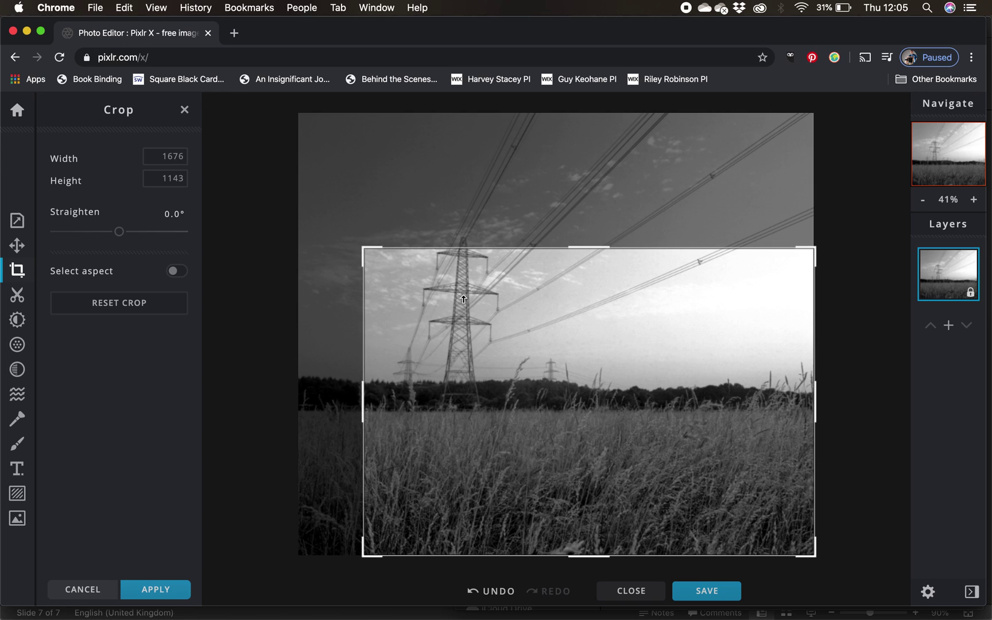
drag(463, 296, 396, 251)
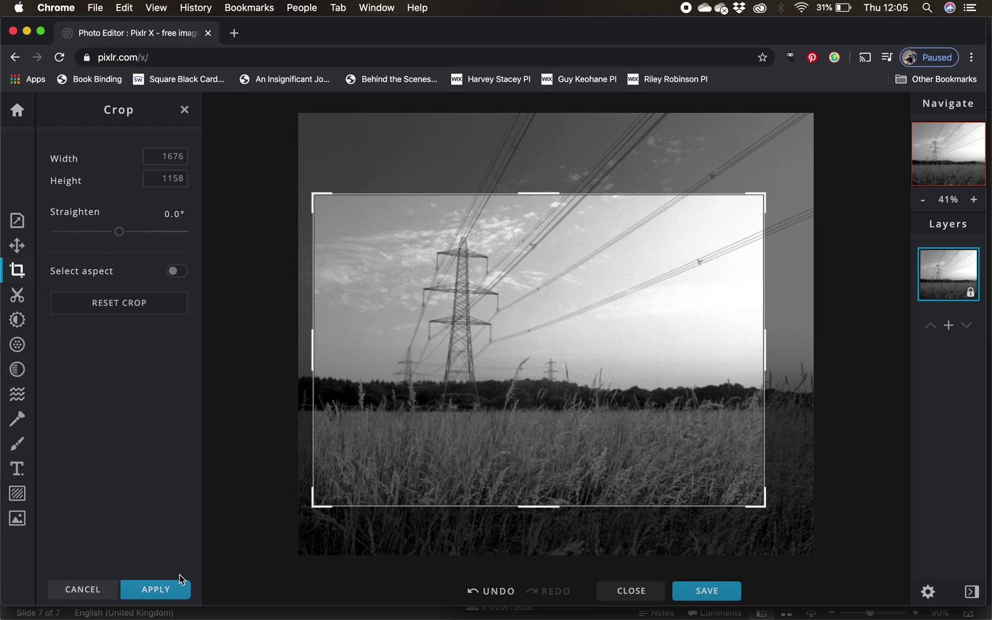
click(162, 592)
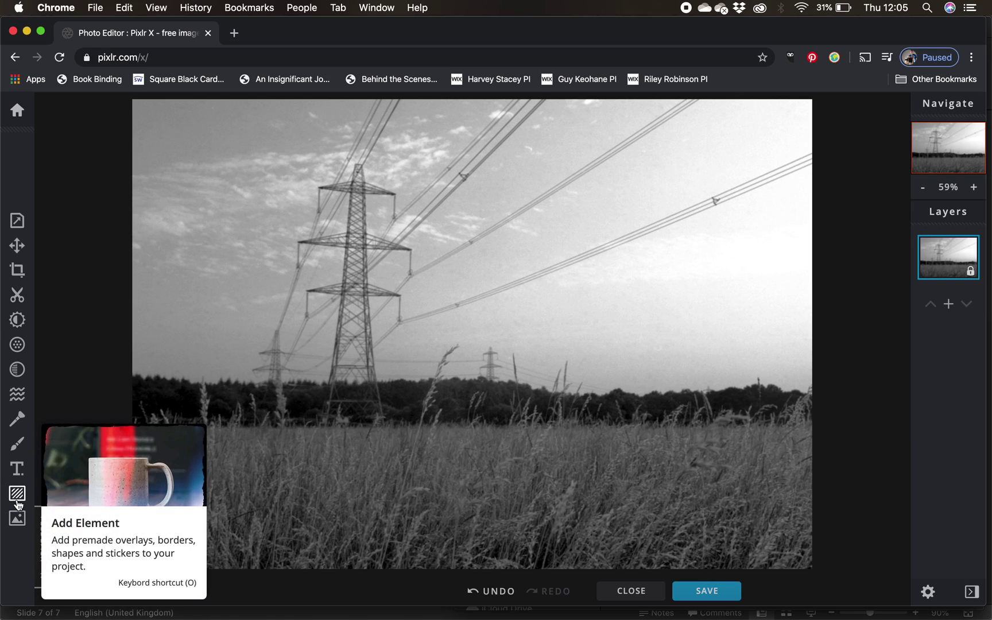
Try adding IMG_7612.HEIC as an image and dismiss the could-not-open error
click(18, 520)
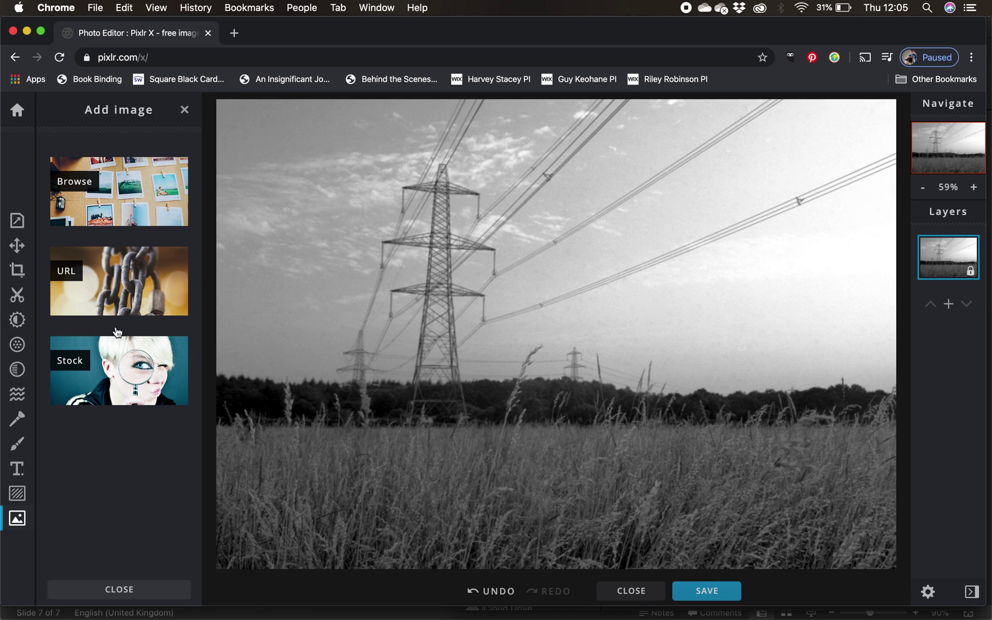
click(102, 197)
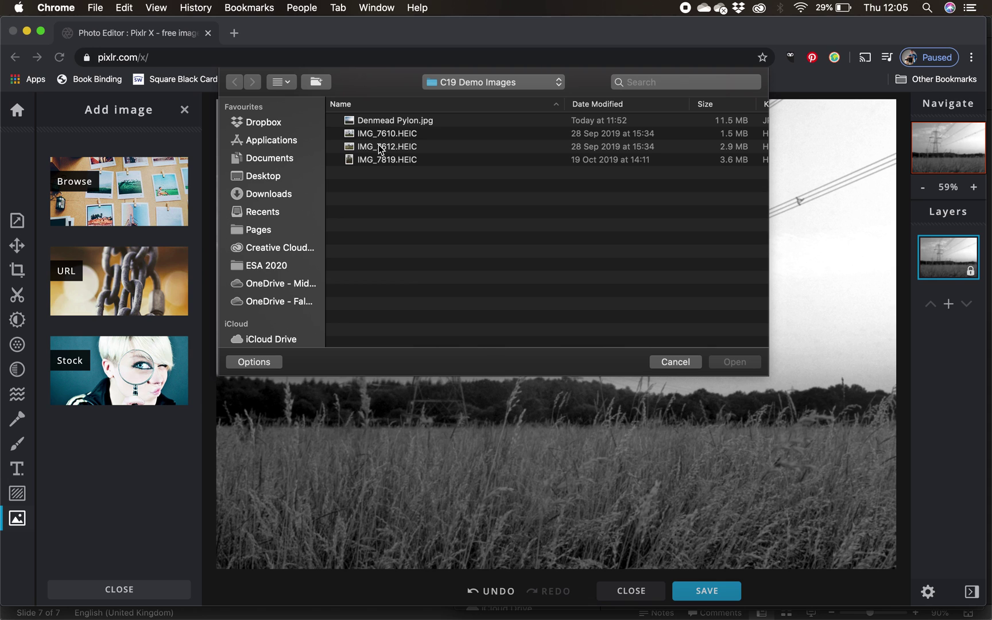
click(378, 147)
double_click(378, 146)
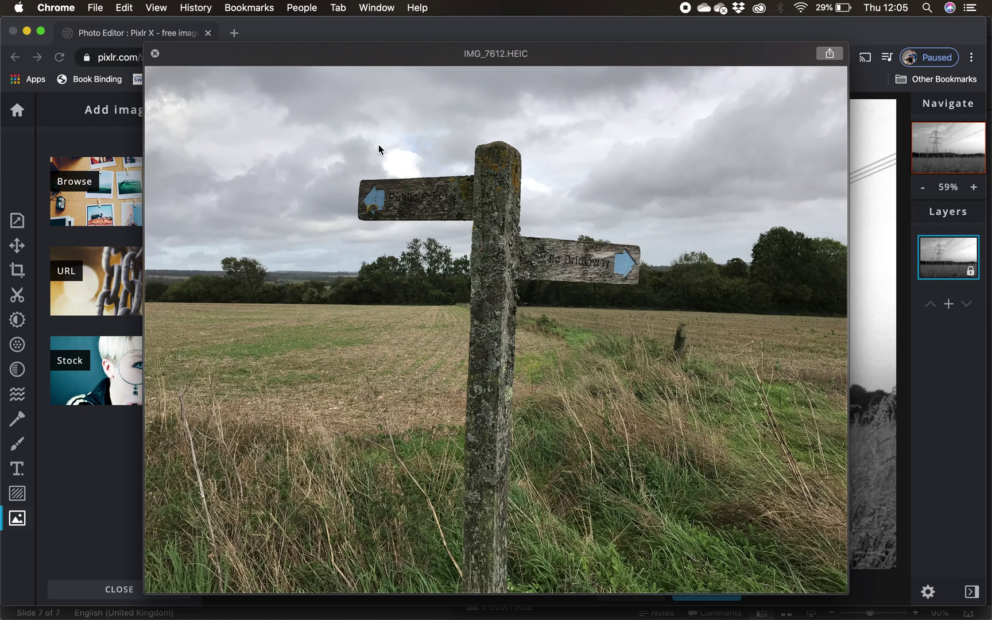
key(space)
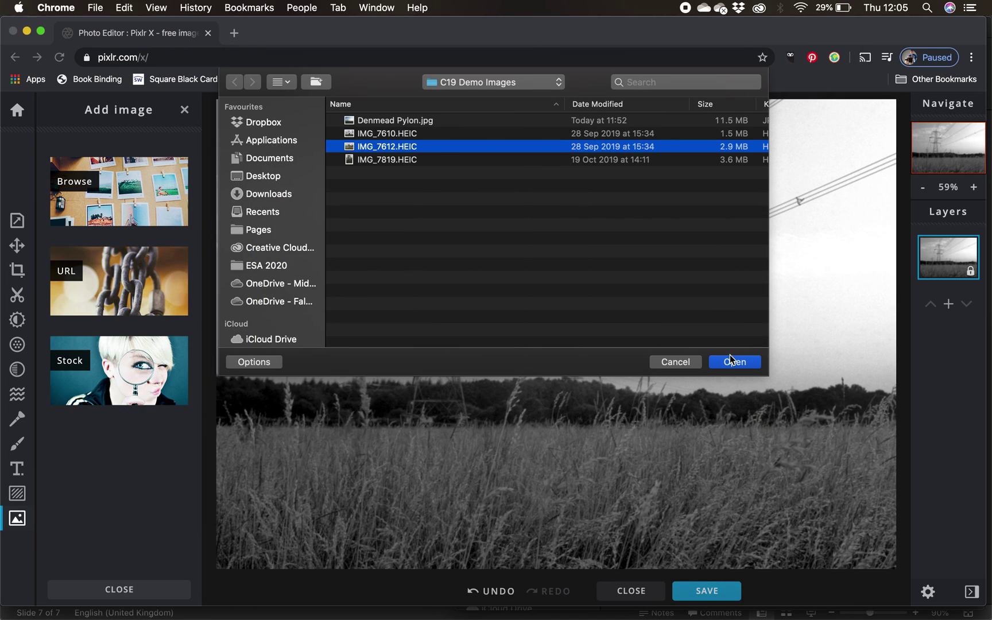
click(730, 362)
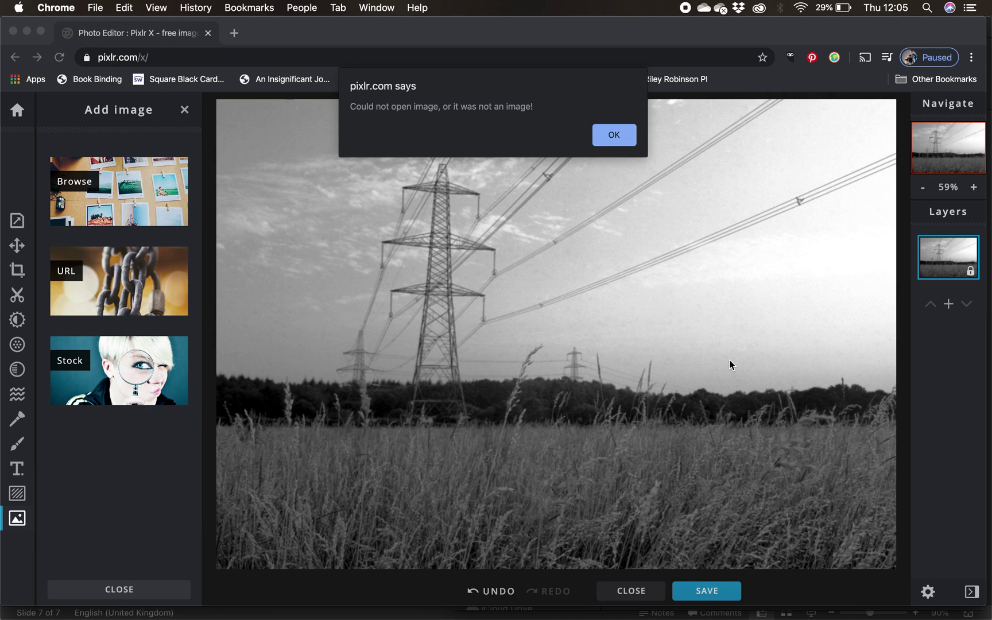
click(613, 136)
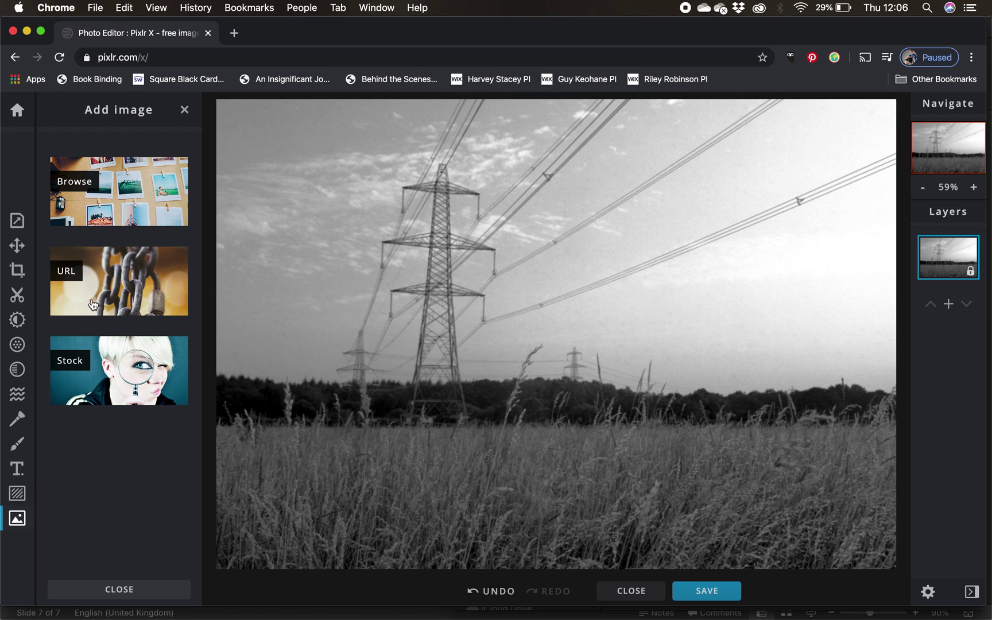
Pick 118.jpg from the OneDrive folder and open it in the editor
click(124, 192)
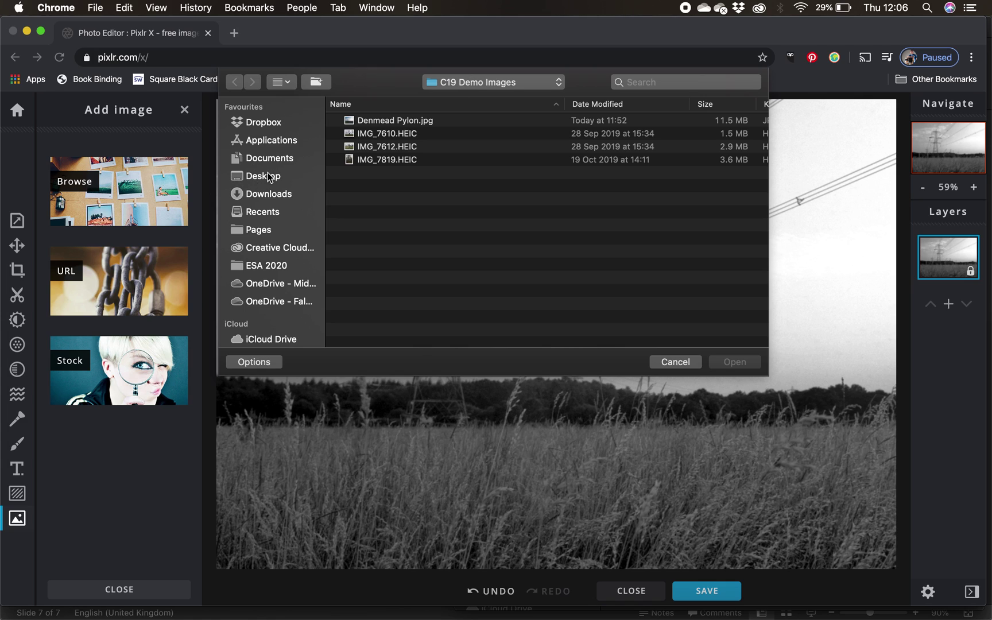
click(286, 301)
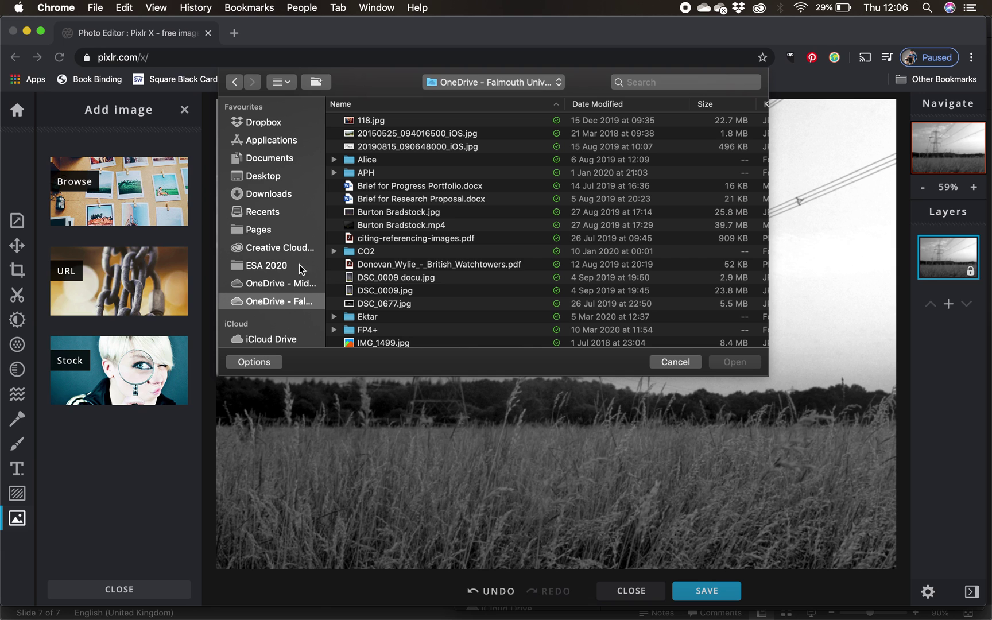
click(370, 121)
key(space)
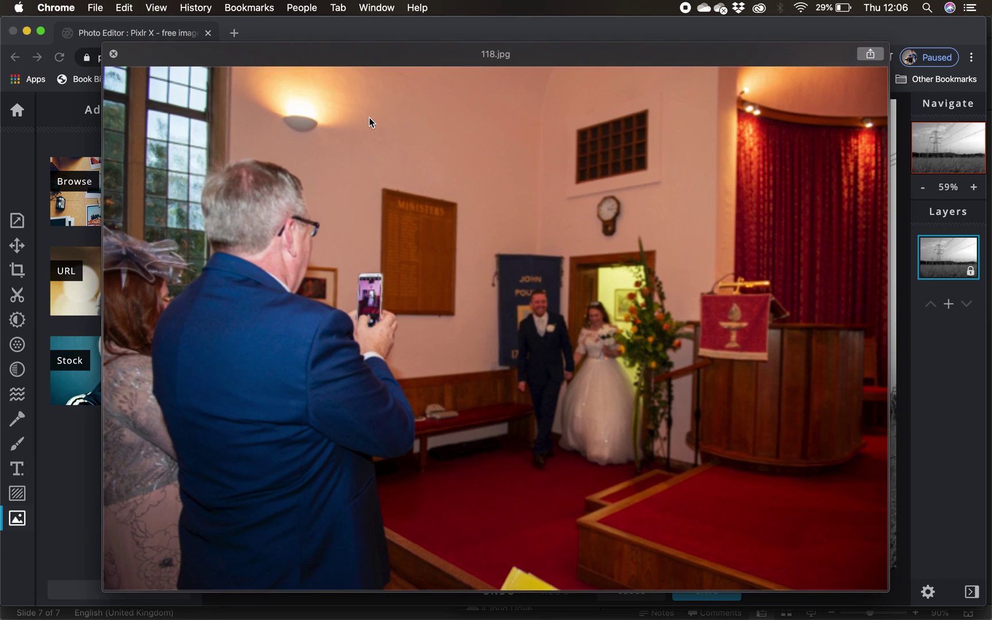
key(space)
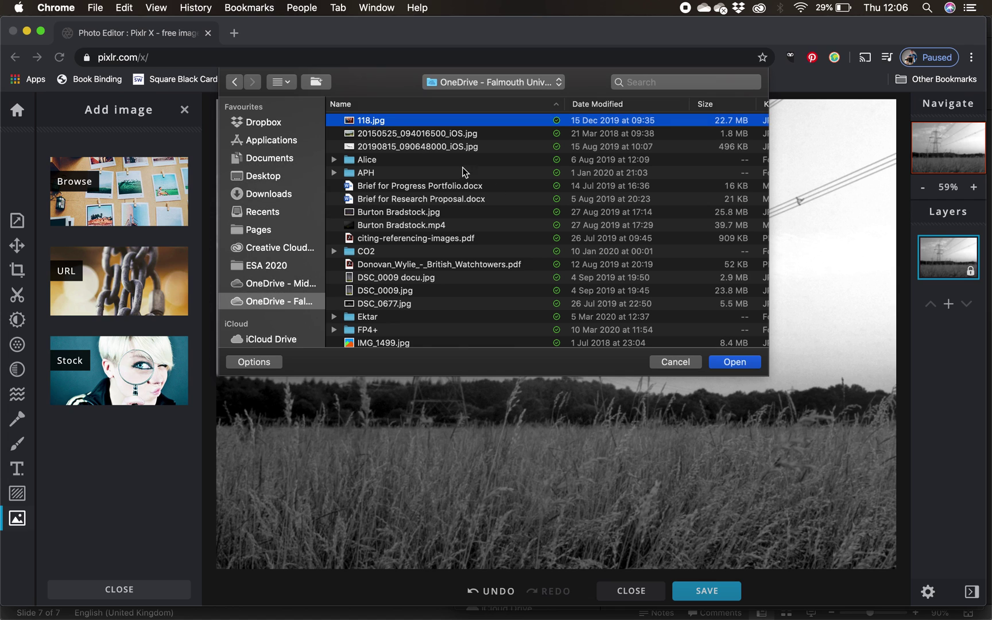
click(729, 367)
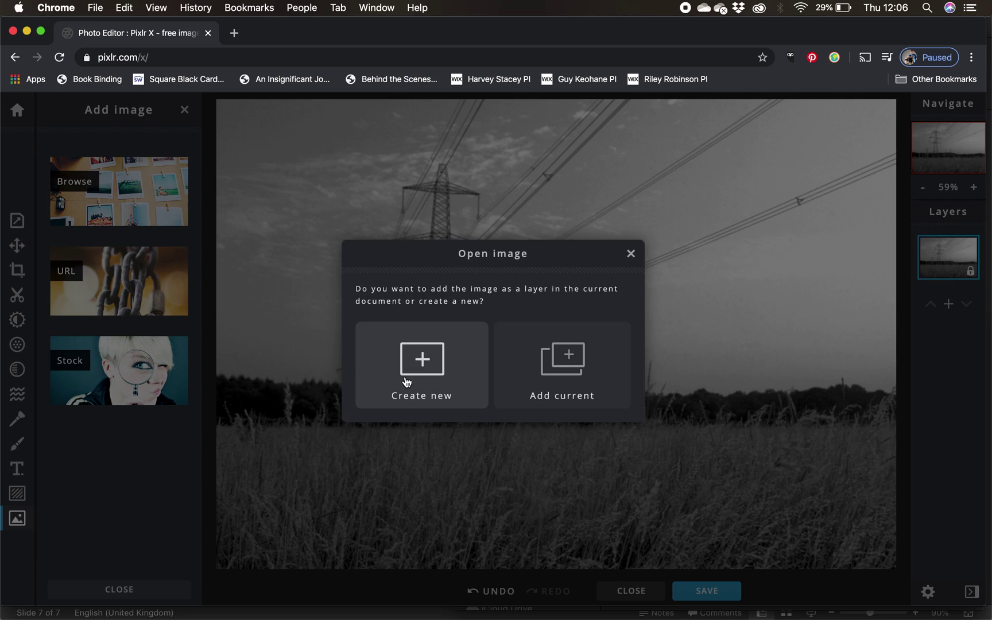
Add 118.jpg as a layer and toggle its visibility to compare, leaving it shown
click(558, 364)
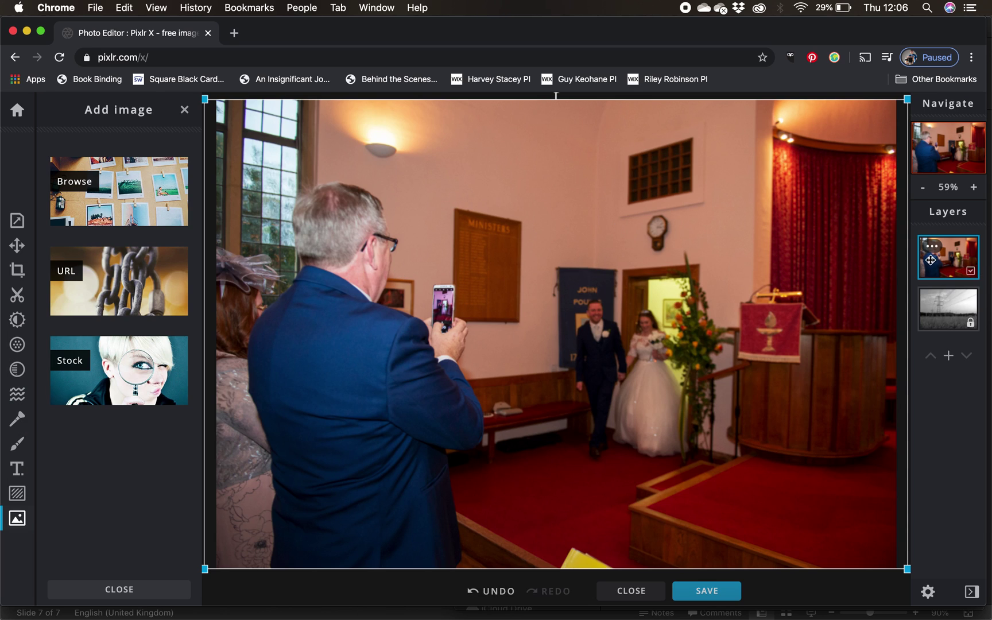
click(971, 272)
click(971, 272)
click(971, 273)
click(971, 273)
click(971, 273)
click(971, 272)
Open the wedding layer's settings and adjust its transparency
click(931, 248)
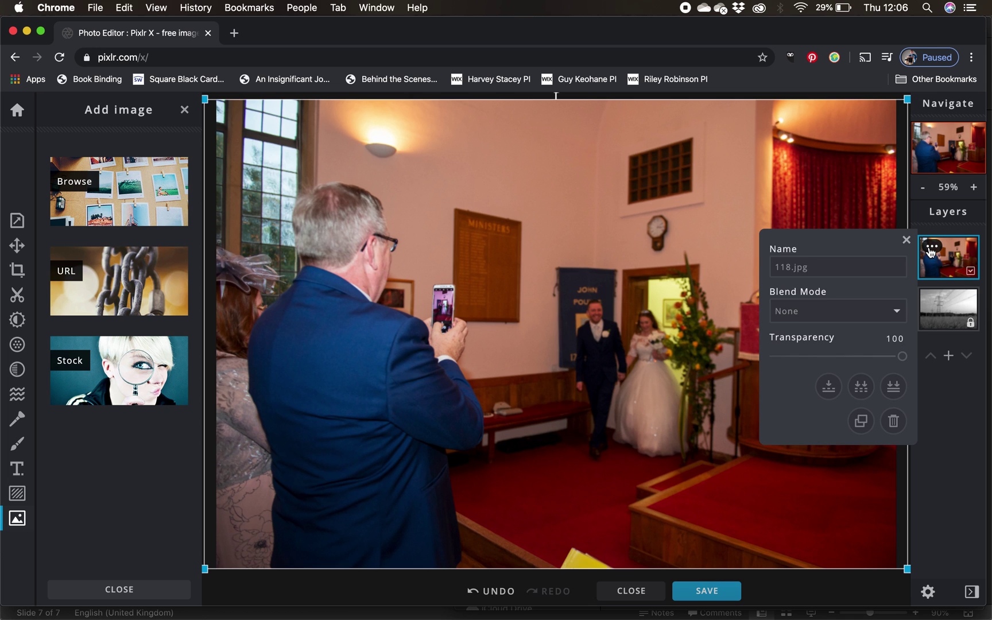
mouse_move(902, 356)
mouse_down()
mouse_move(842, 361)
mouse_move(908, 362)
mouse_up()
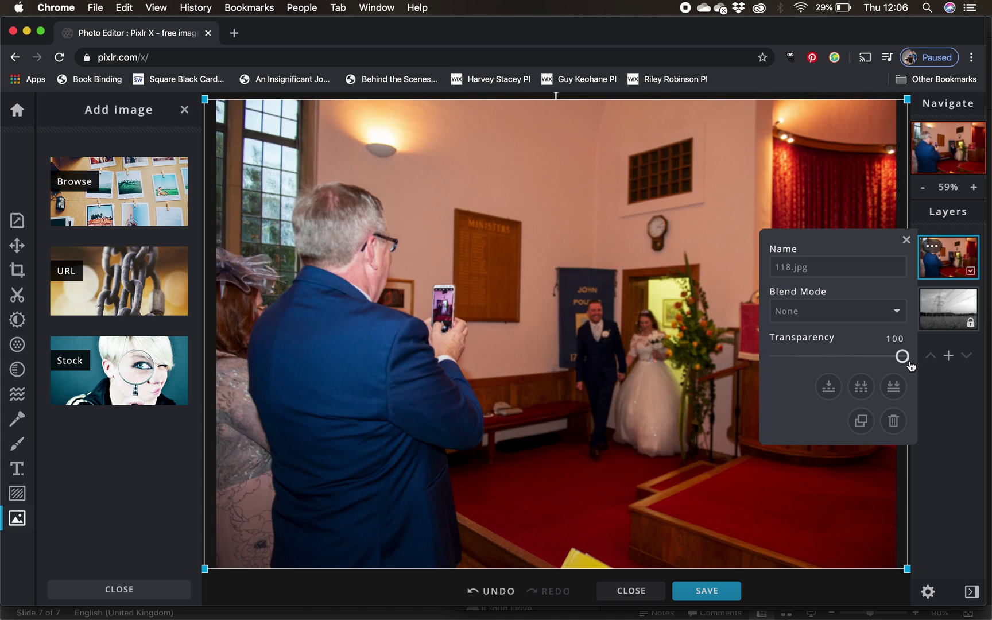
click(899, 313)
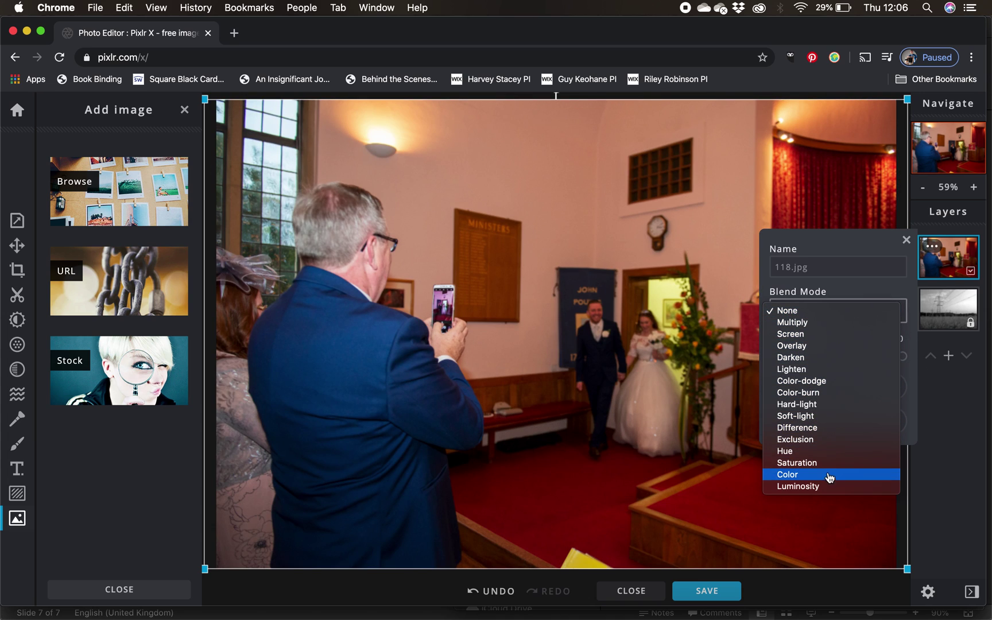
Try Lighten, Overlay, Screen and Multiply blend modes on the wedding layer
click(810, 370)
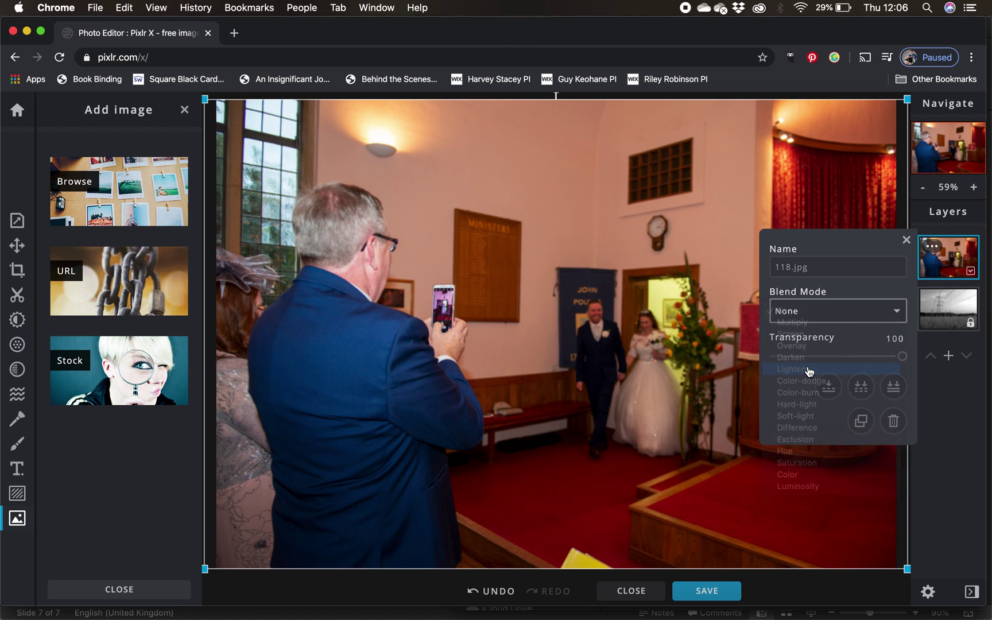
click(896, 312)
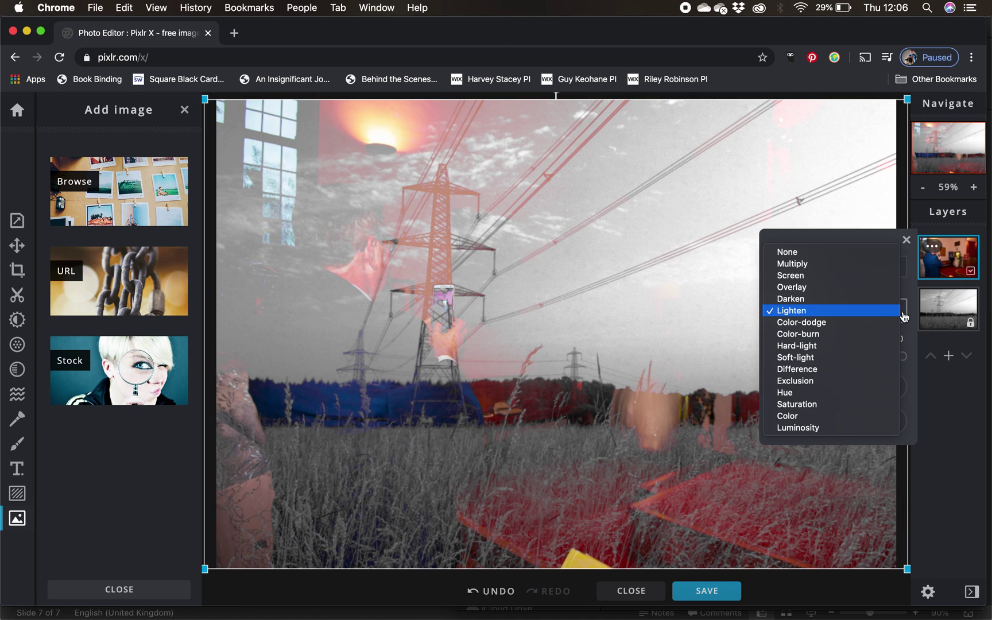
click(807, 287)
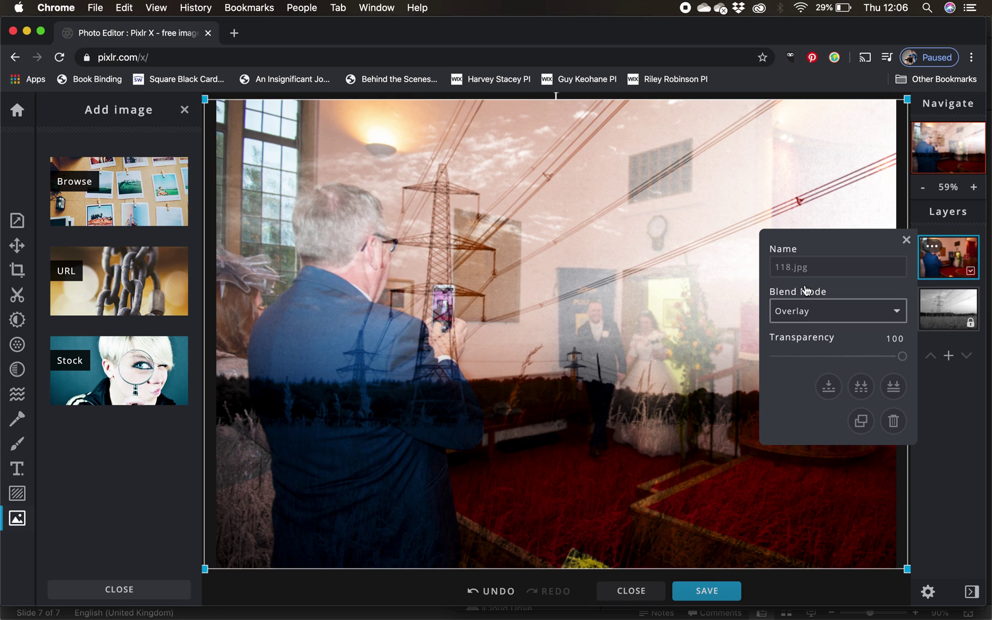
click(896, 312)
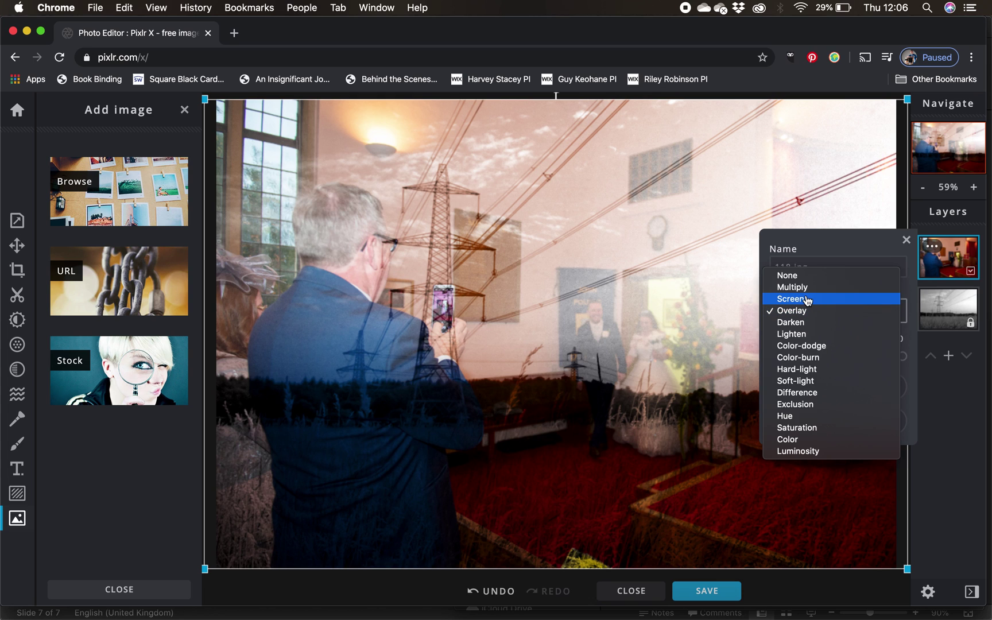
click(810, 297)
click(898, 313)
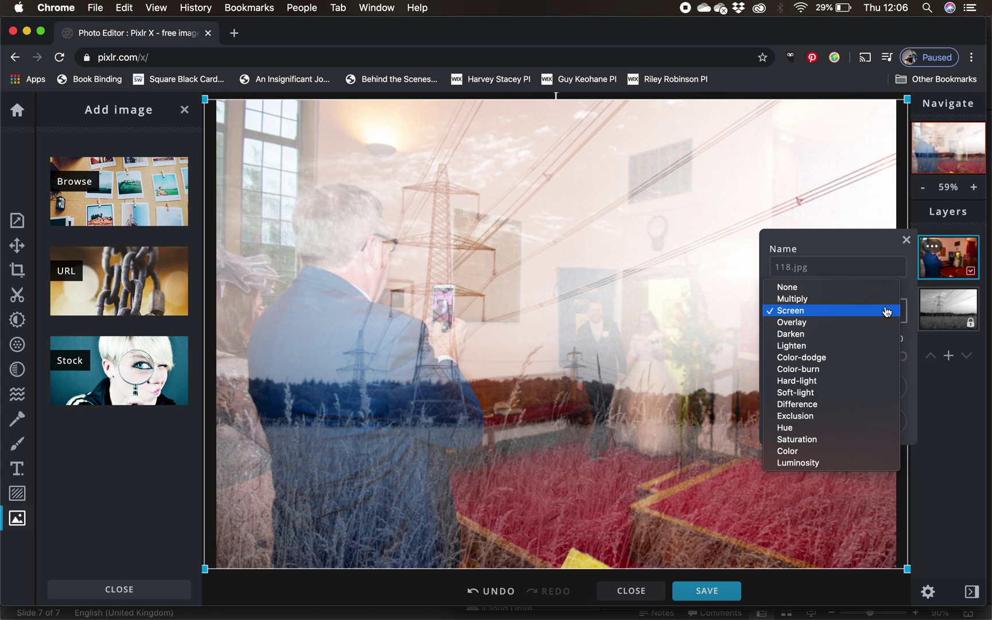
click(846, 304)
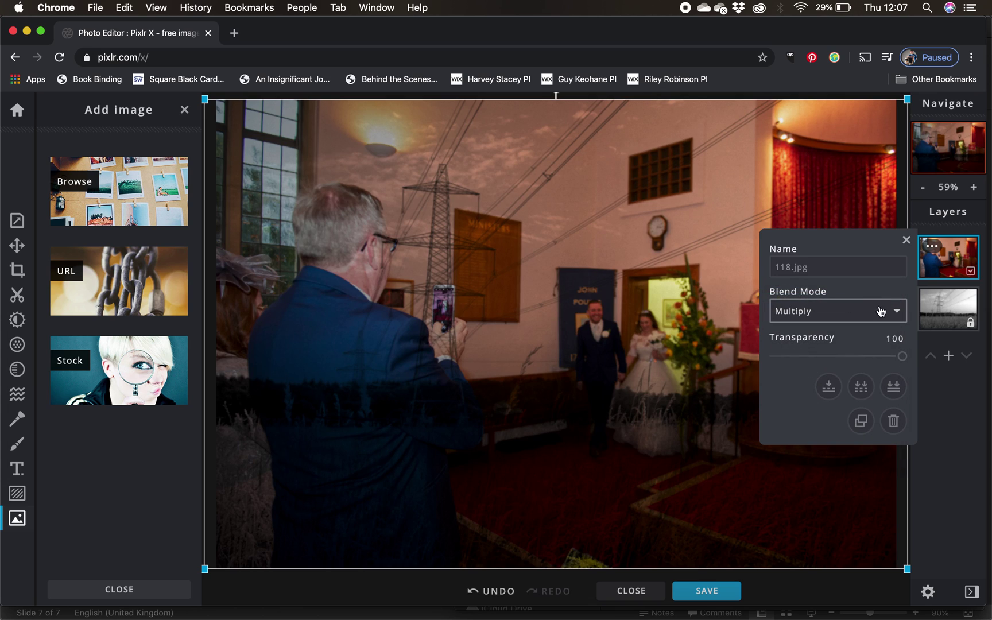
Set the wedding layer to Hard-light, close its settings, and hide the layer
click(894, 314)
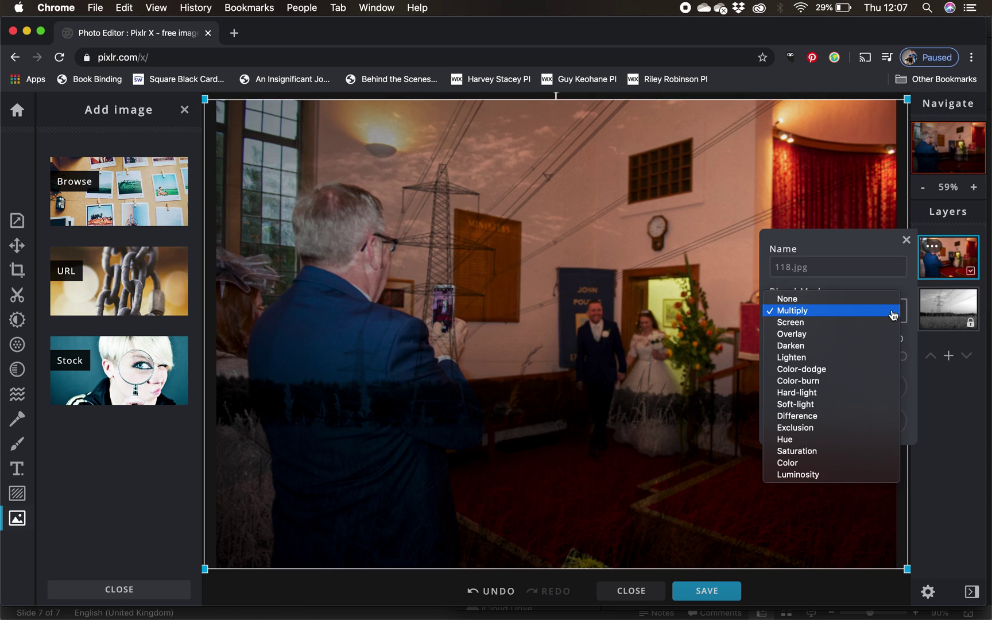
click(795, 393)
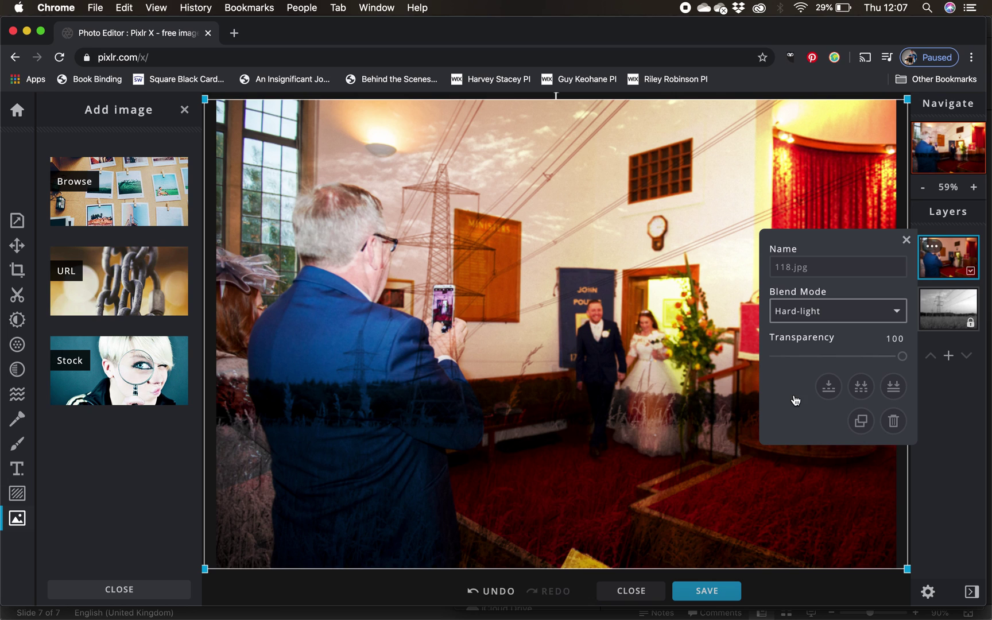
click(907, 241)
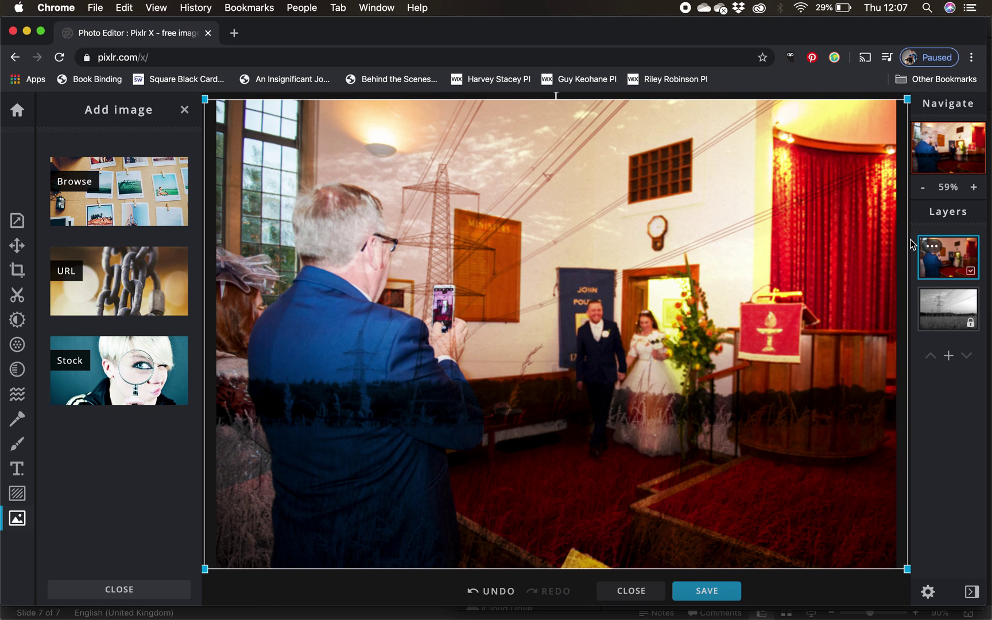
click(970, 273)
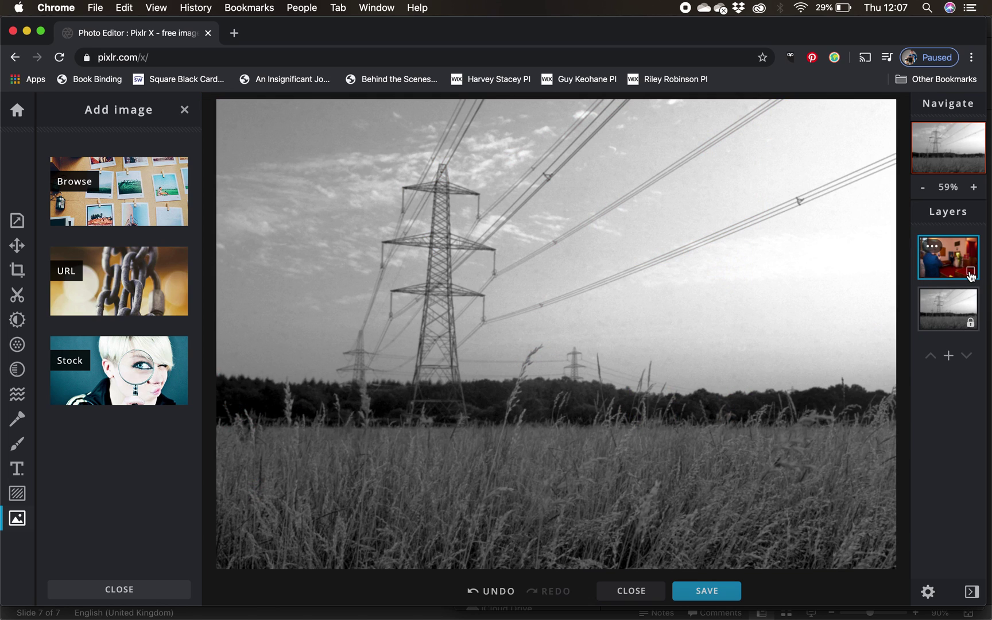
Bring up the Adjust panel with temperature, tint, hue, brightness, exposure and contrast at 0
click(18, 320)
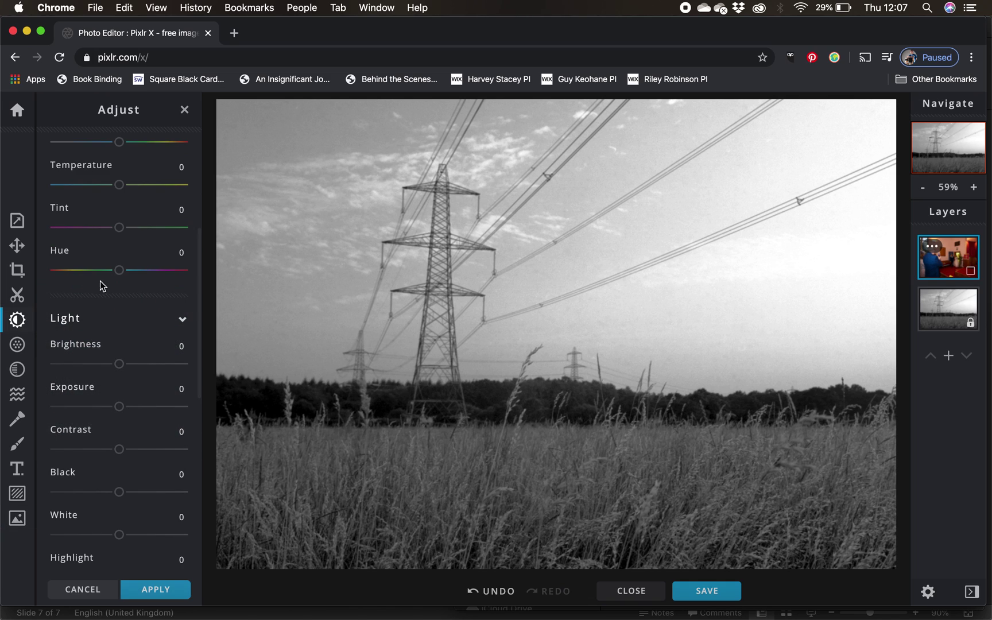
Undo the recent edits, removing the wedding photo layer and the crop
scroll(151, 241, up, 5)
scroll(150, 239, up, 1)
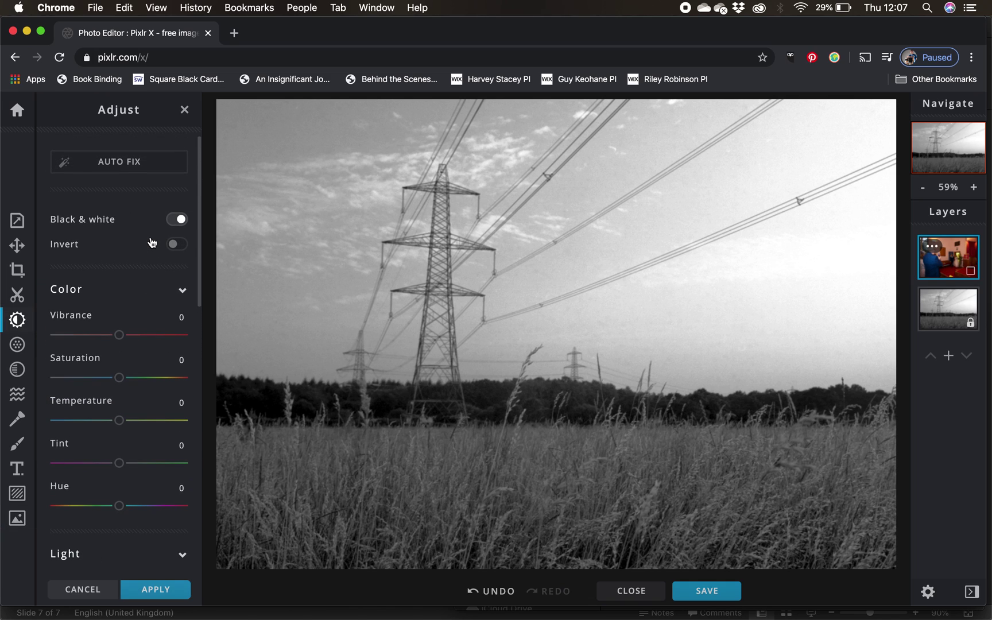
scroll(127, 383, down, 3)
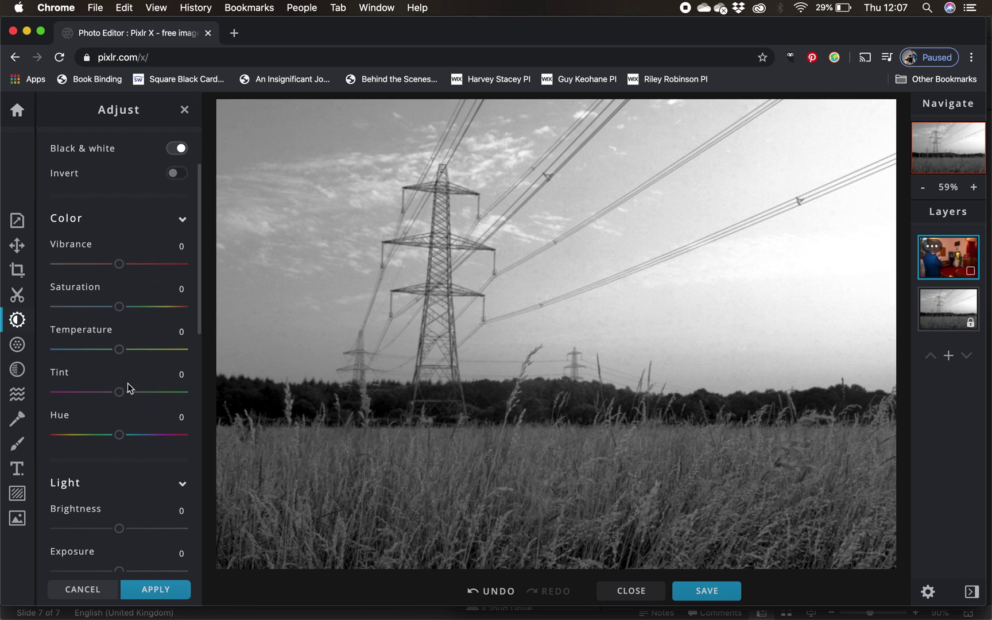
click(484, 591)
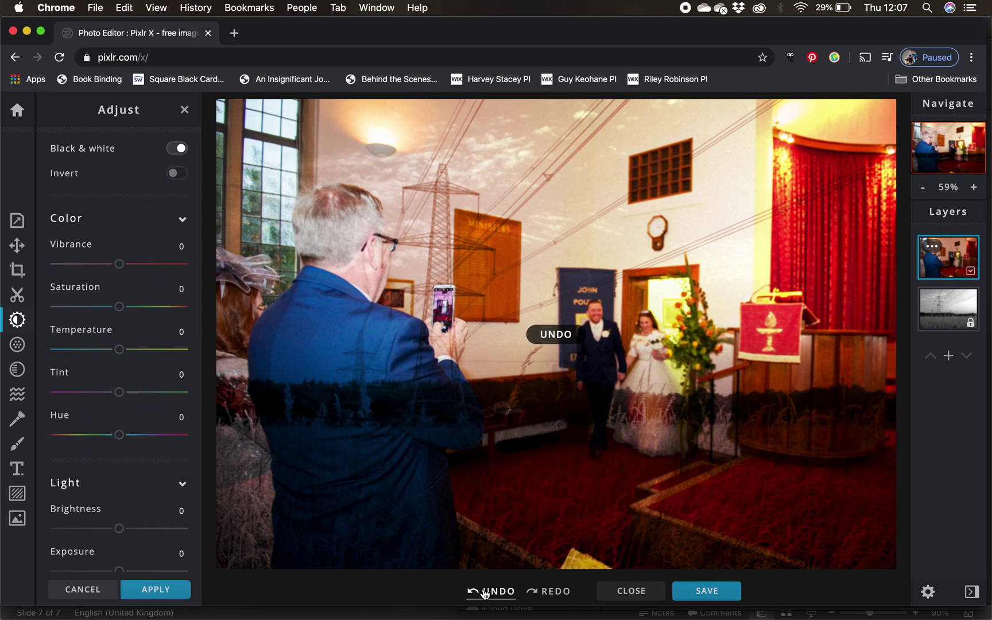
click(483, 591)
click(483, 591)
click(484, 591)
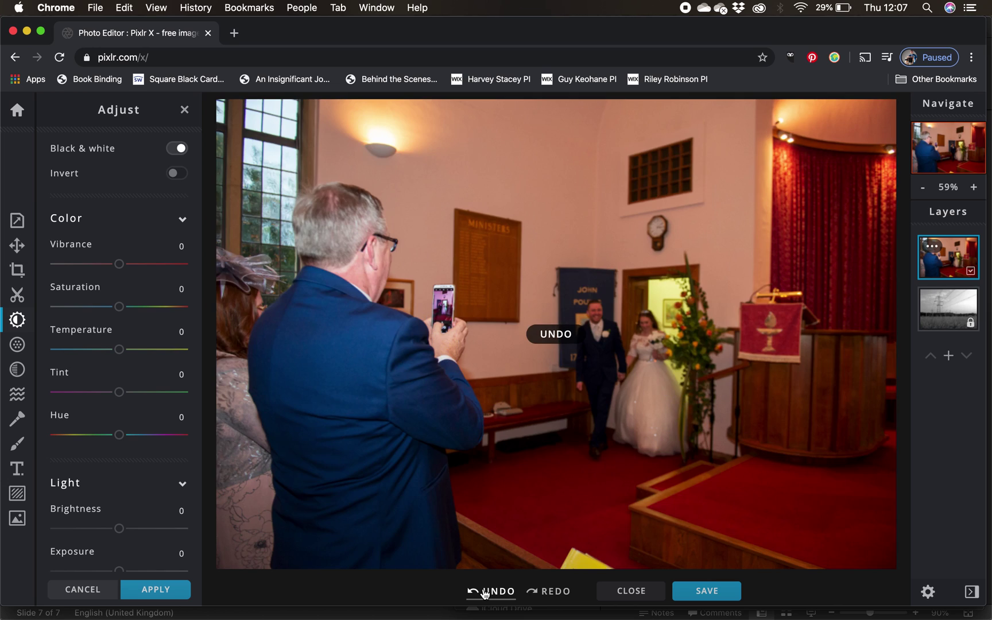
click(484, 591)
click(483, 591)
click(484, 592)
click(484, 592)
click(484, 591)
click(483, 591)
click(484, 591)
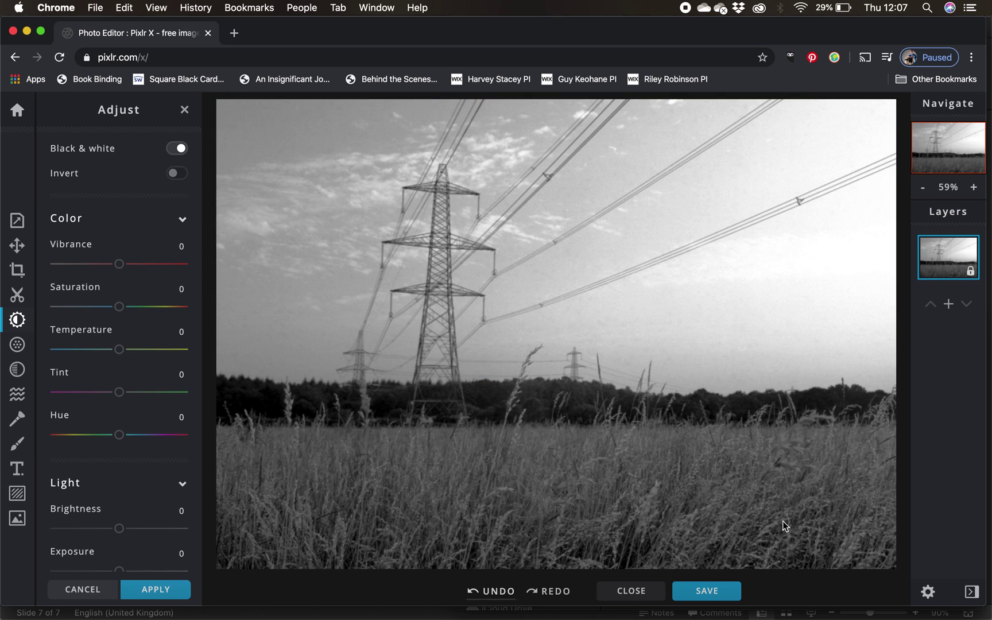
click(482, 592)
Undo the earlier black-and-white conversion, then set exposure 48, contrast 16 and highlights -64
click(481, 595)
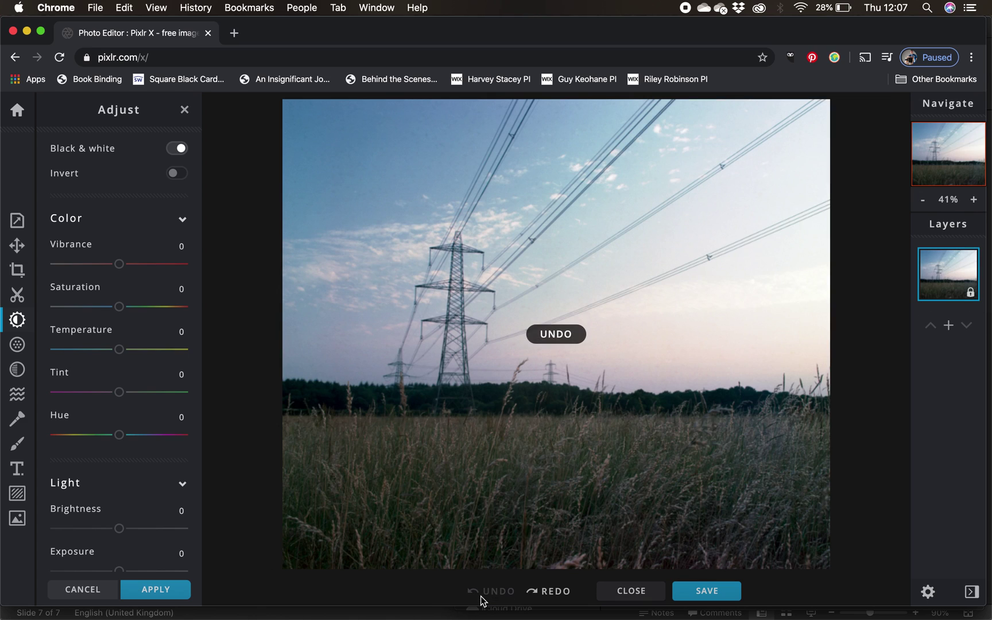
scroll(101, 402, down, 3)
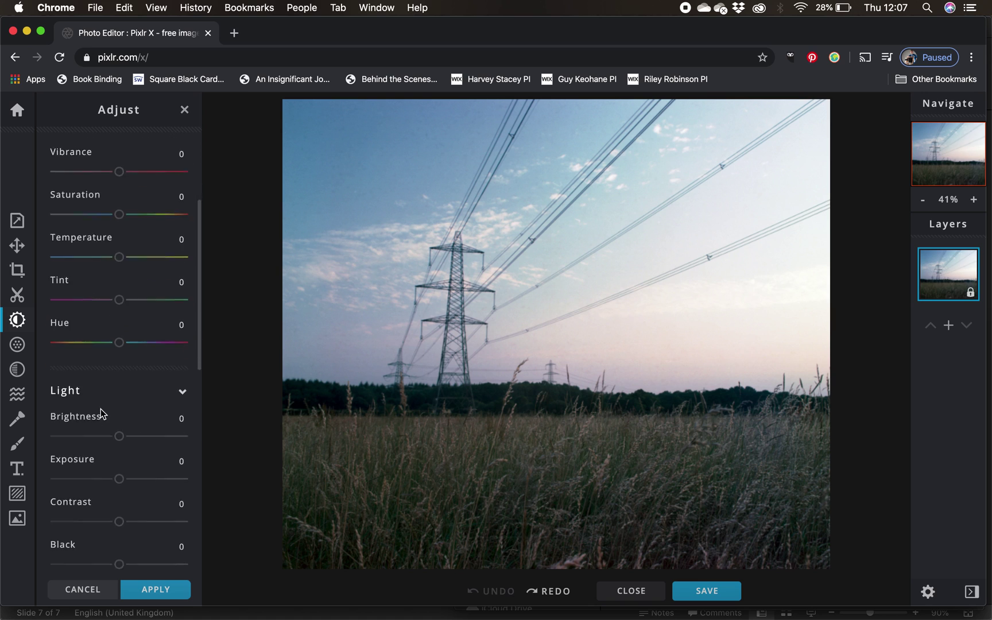
click(149, 422)
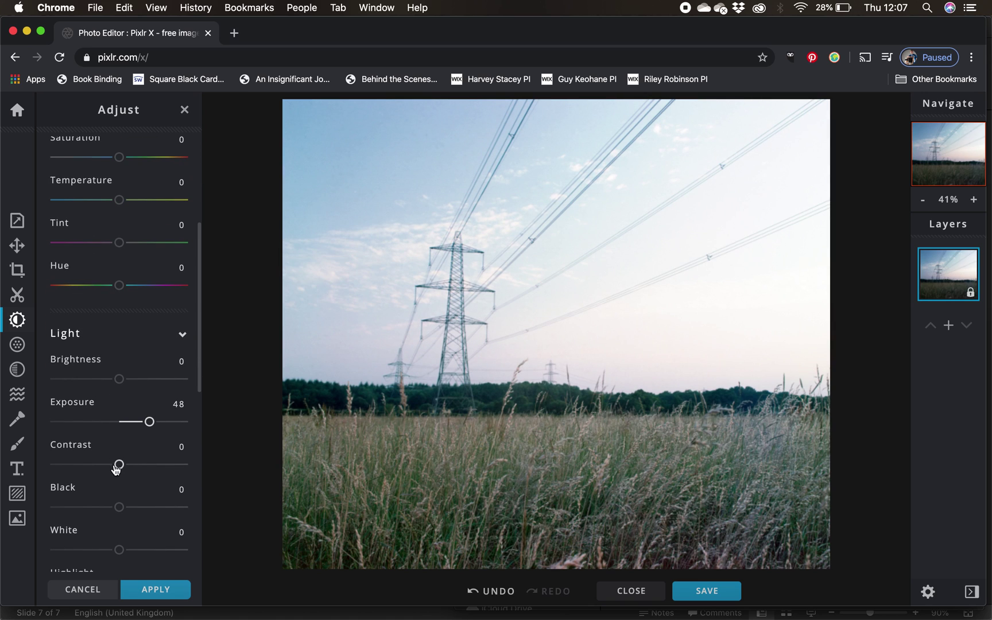
drag(118, 464, 128, 464)
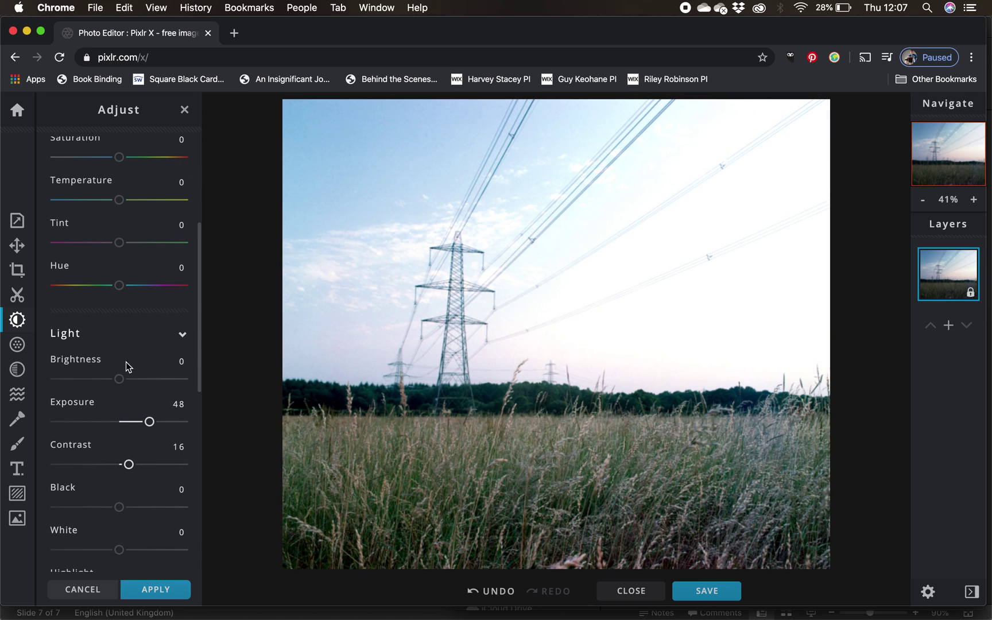
scroll(126, 361, down, 5)
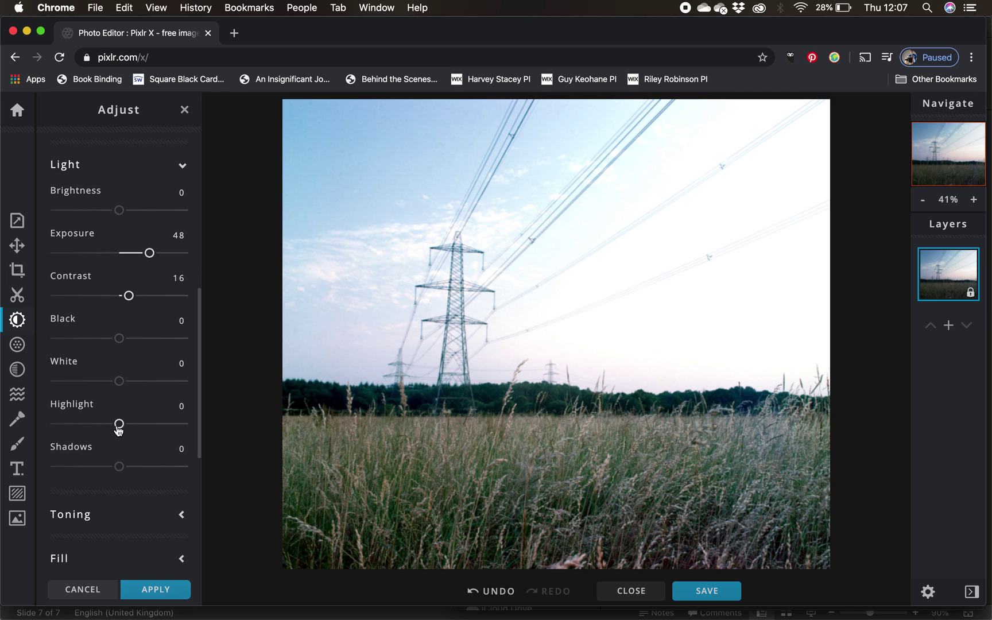
drag(118, 430, 78, 427)
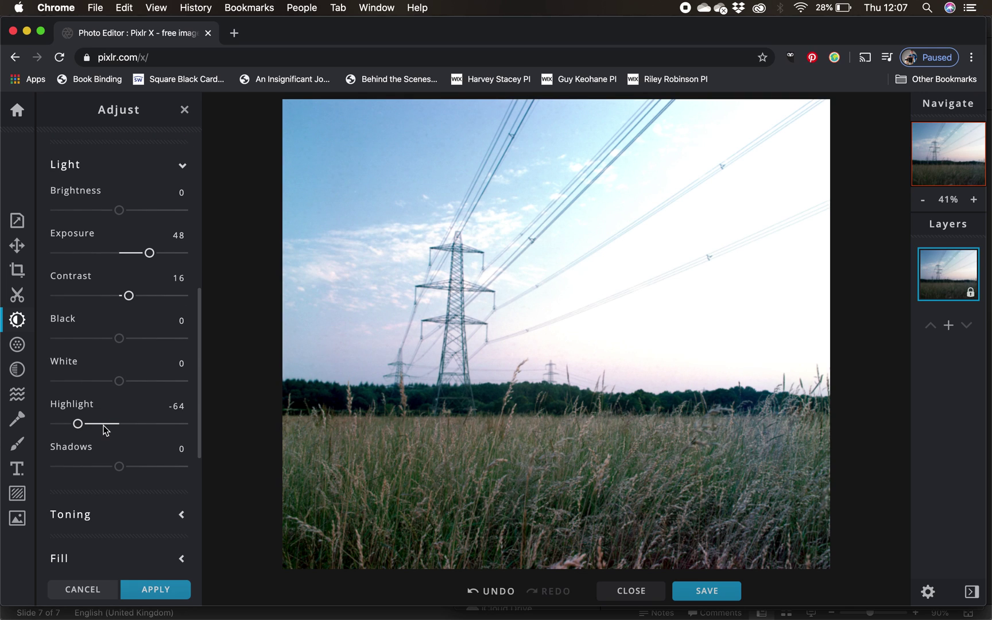
Switch on Black & white and boost the contrast to 22
scroll(104, 429, up, 10)
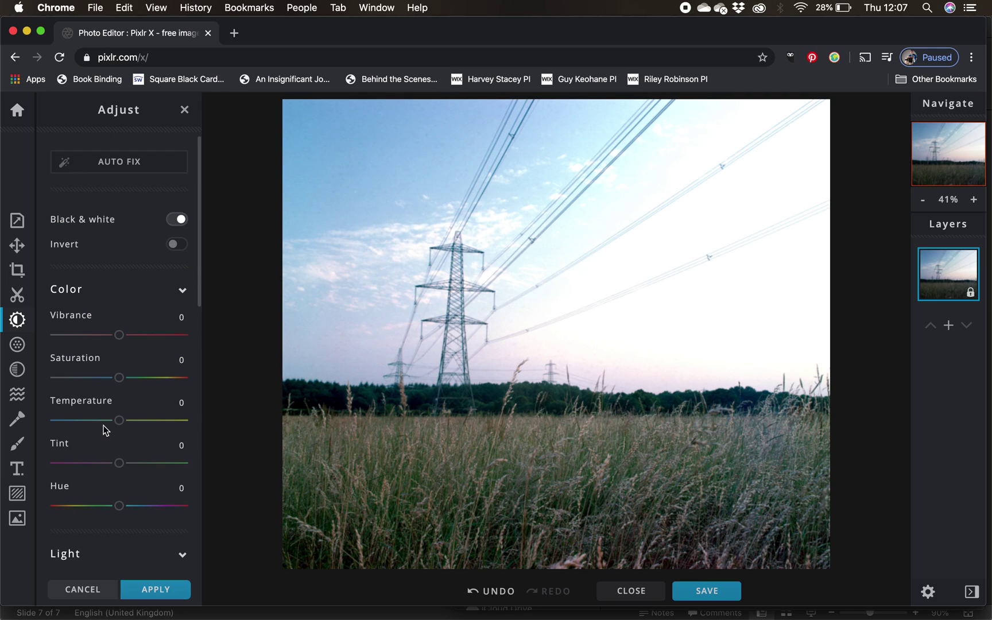
click(177, 221)
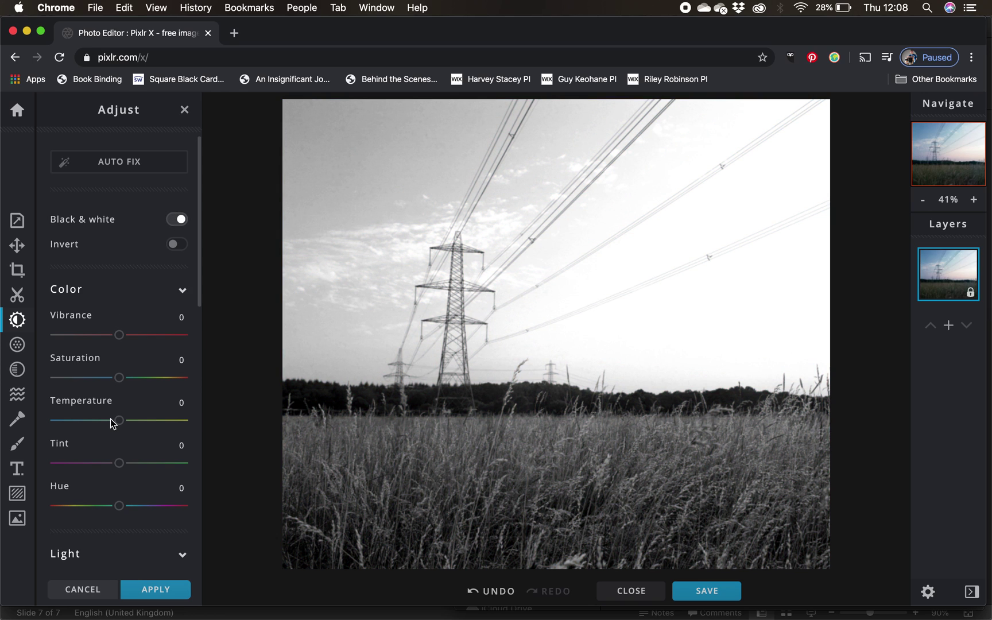
scroll(126, 436, down, 8)
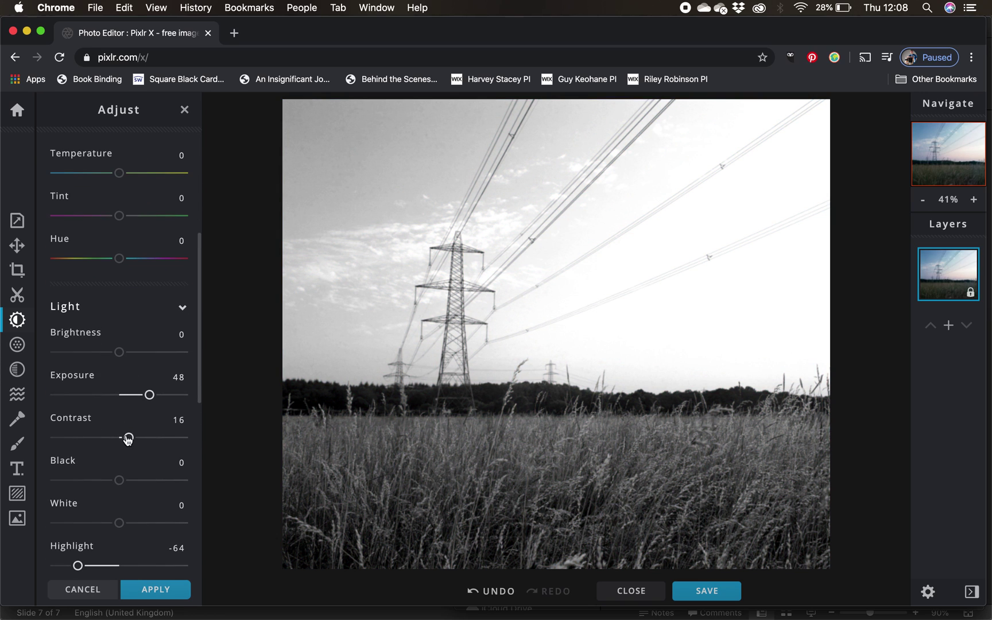
drag(128, 439, 134, 438)
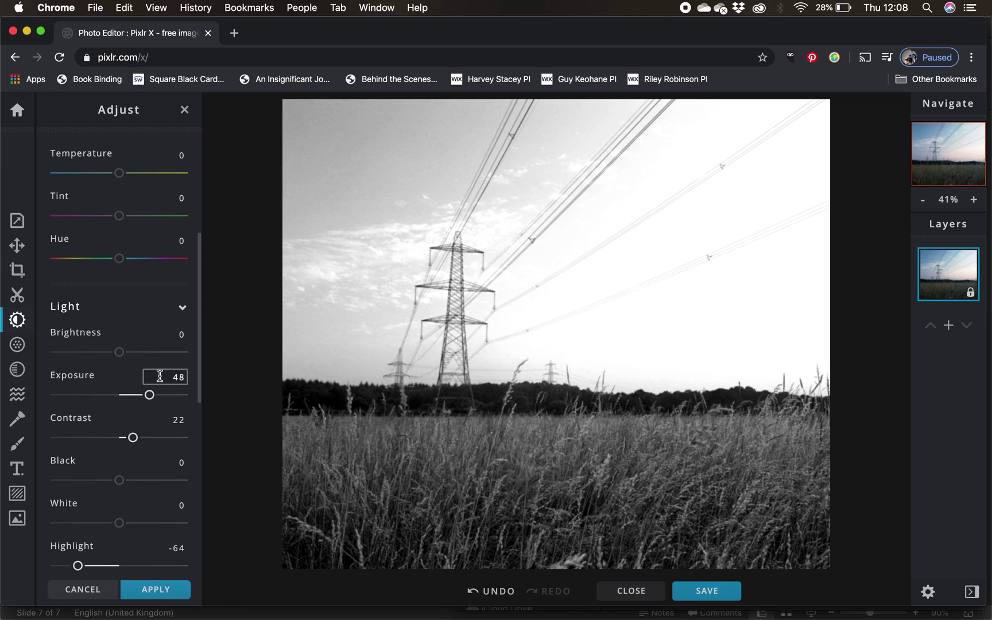
scroll(160, 378, up, 5)
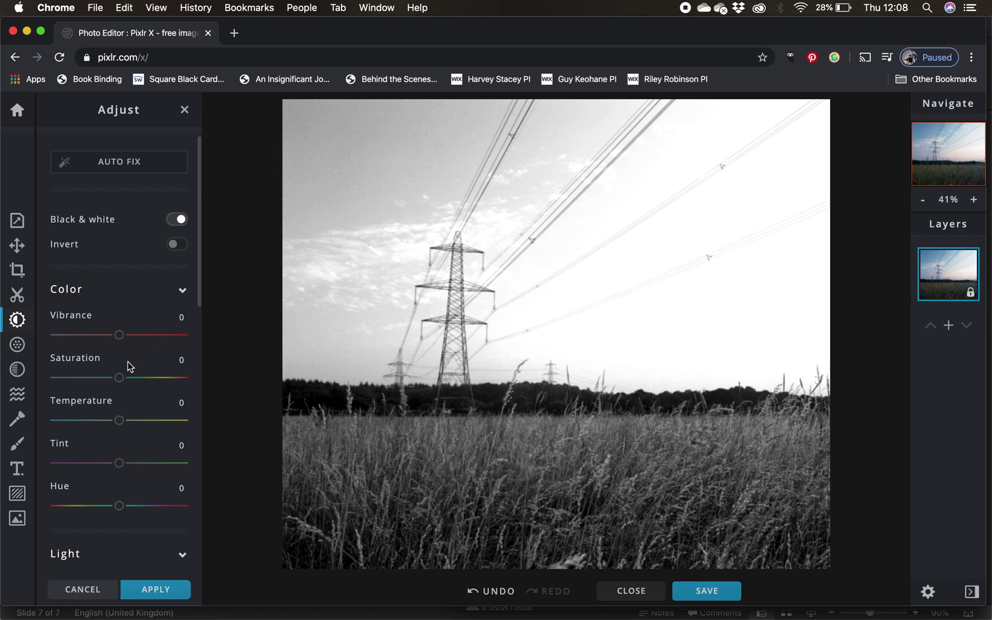
scroll(127, 361, down, 5)
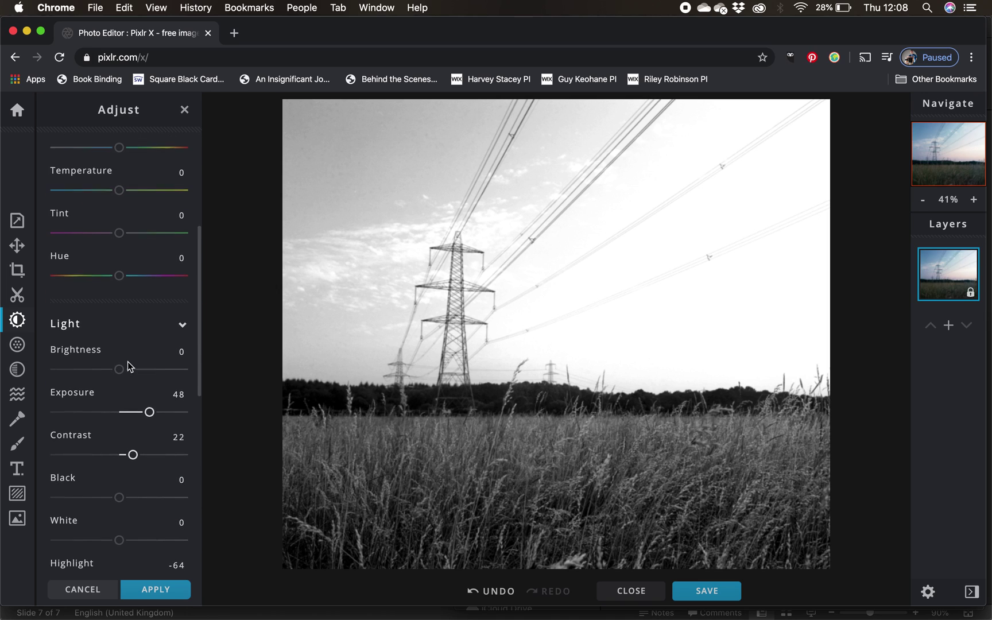
scroll(127, 361, down, 5)
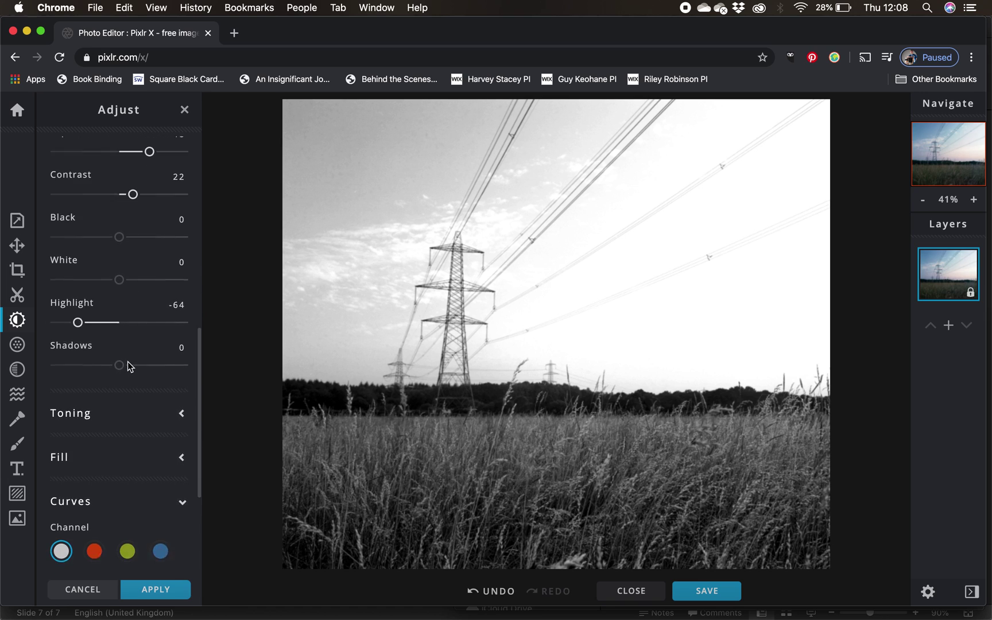
scroll(127, 361, down, 5)
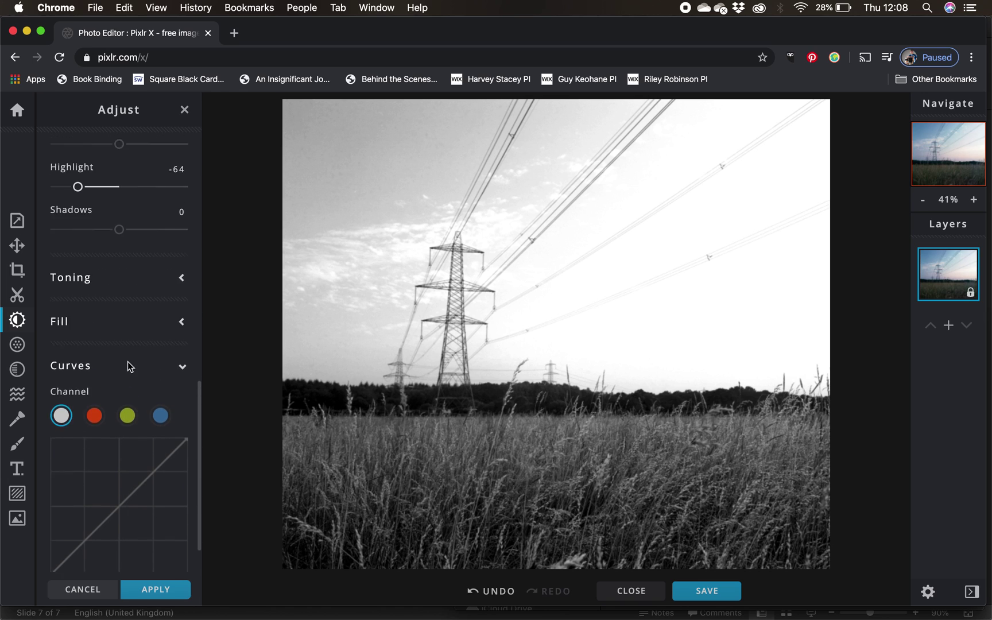
scroll(127, 361, up, 10)
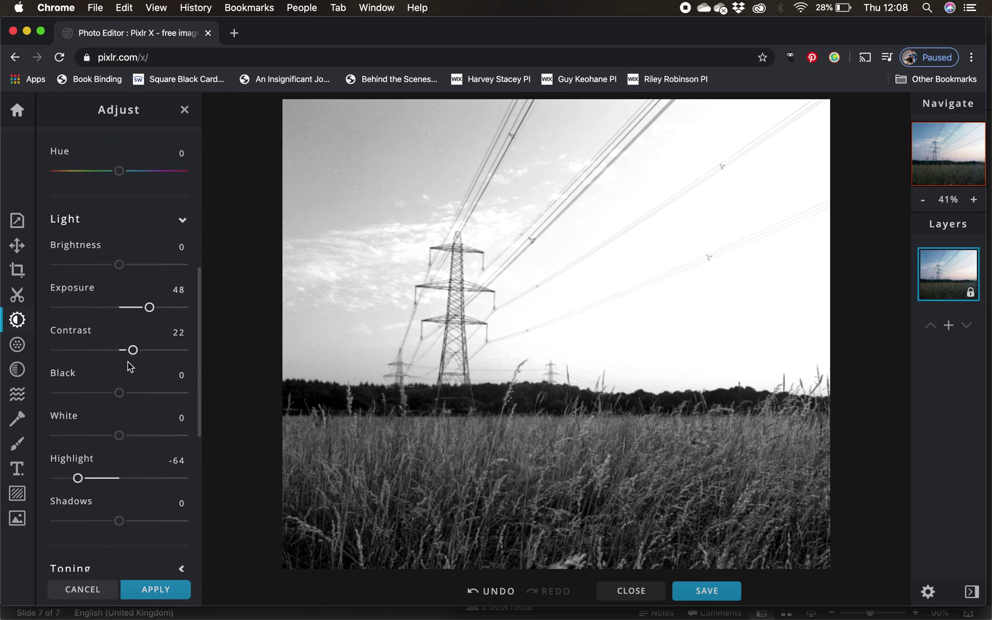
scroll(126, 361, up, 1)
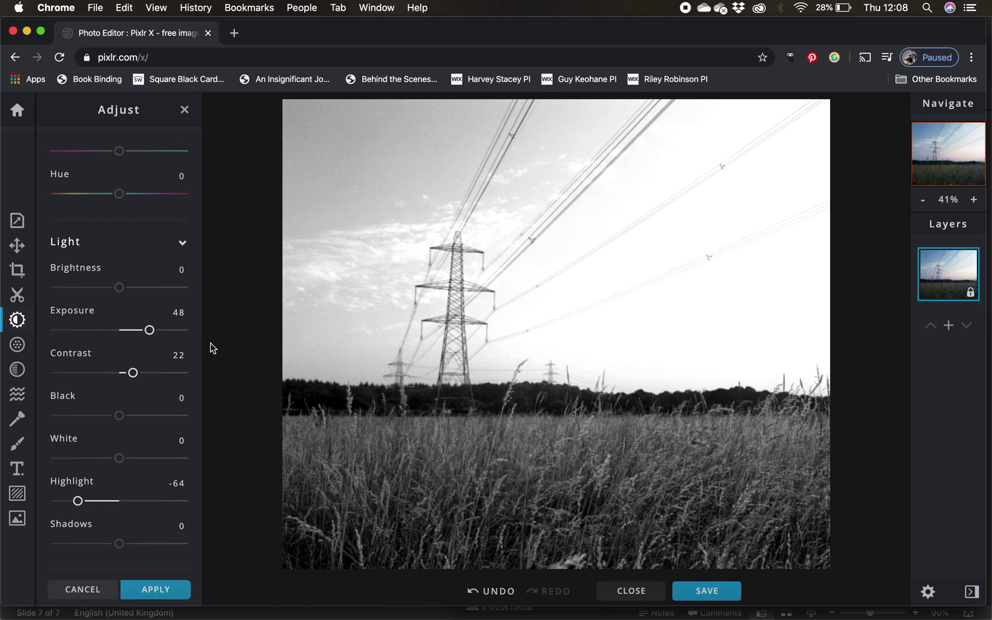
Screenshot the adjustment settings, dismiss the preview, and apply the adjustments to the photo
key(super+shift+3)
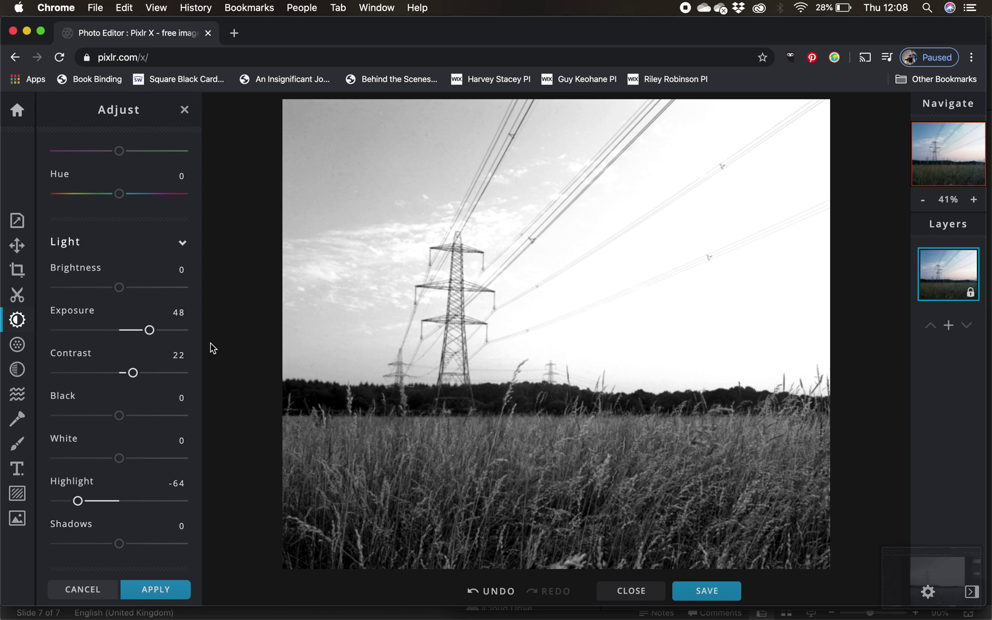
click(906, 570)
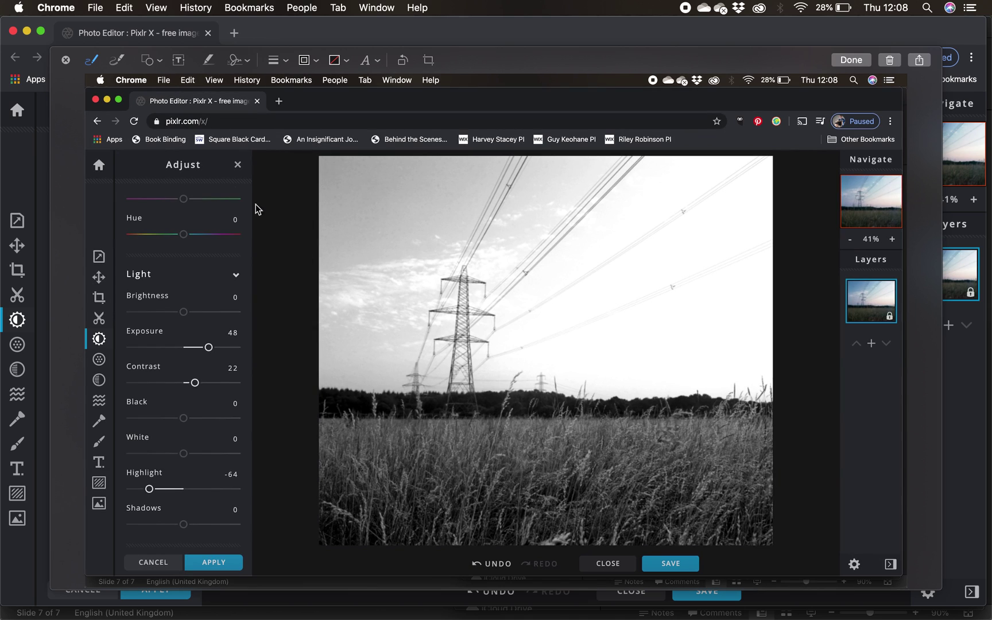
click(66, 61)
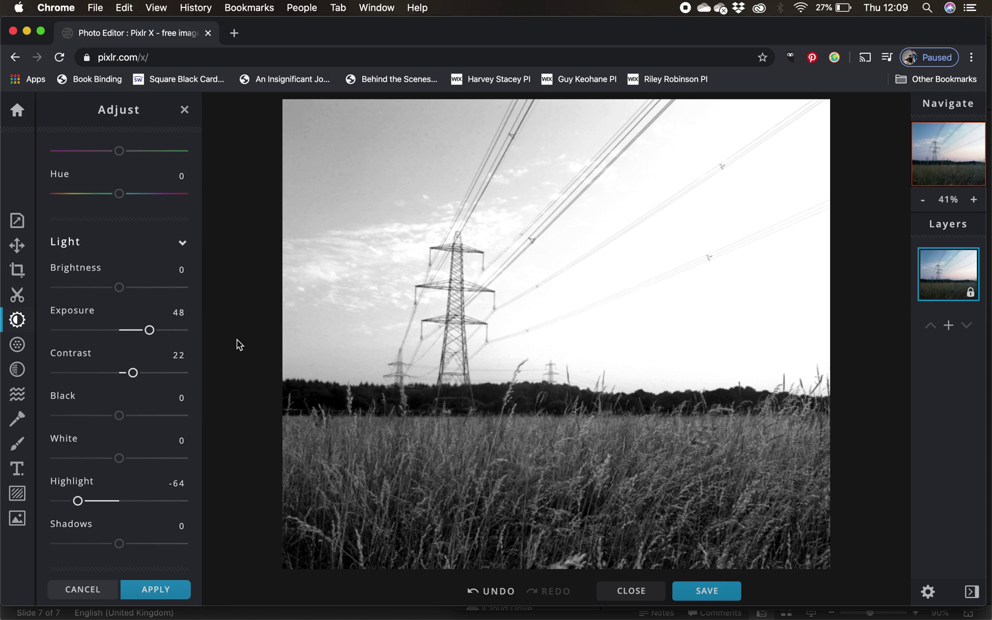
click(151, 588)
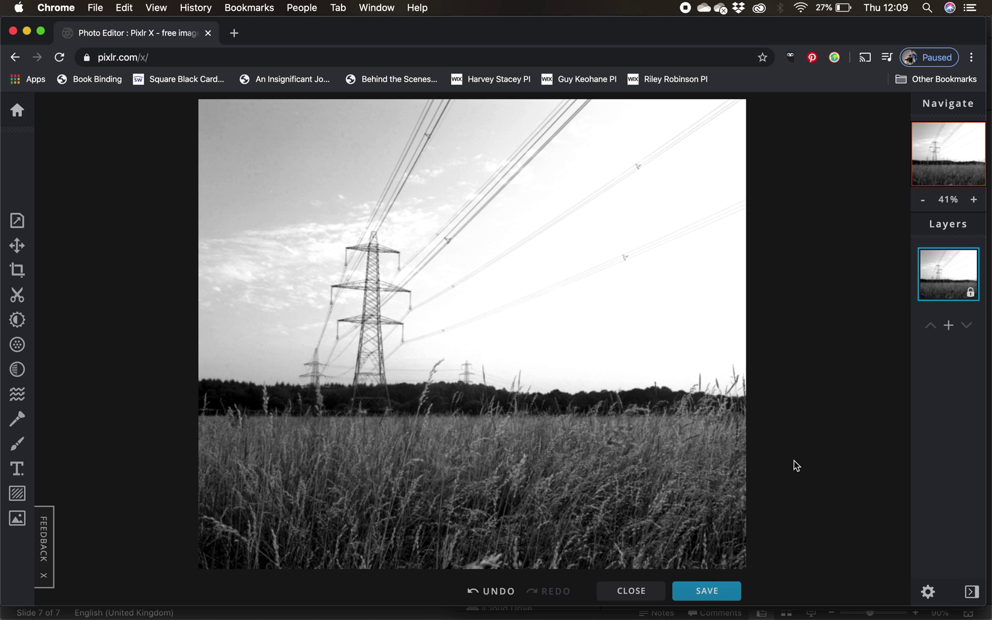
Download the photo as a 100%-quality JPG named 'Denmead Pylon edit 1'
click(710, 597)
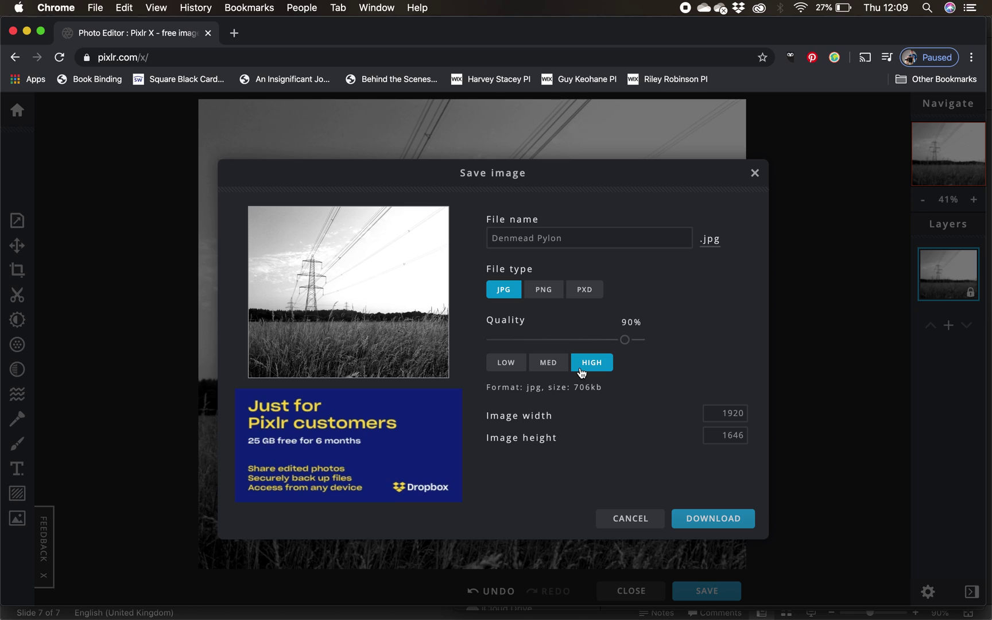
click(629, 242)
drag(626, 340, 649, 339)
click(566, 237)
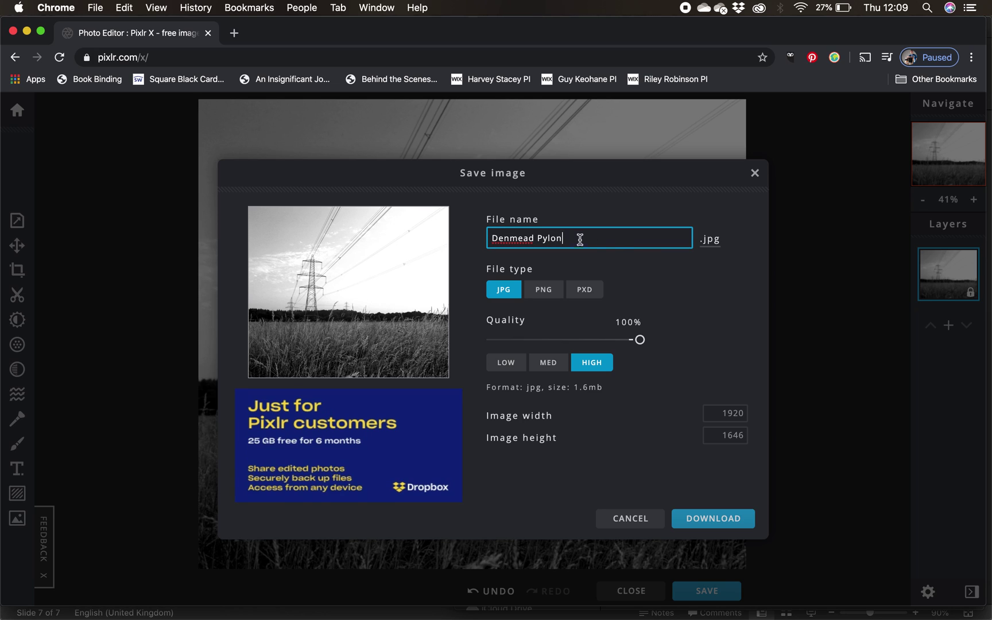
text(edit 1)
click(712, 519)
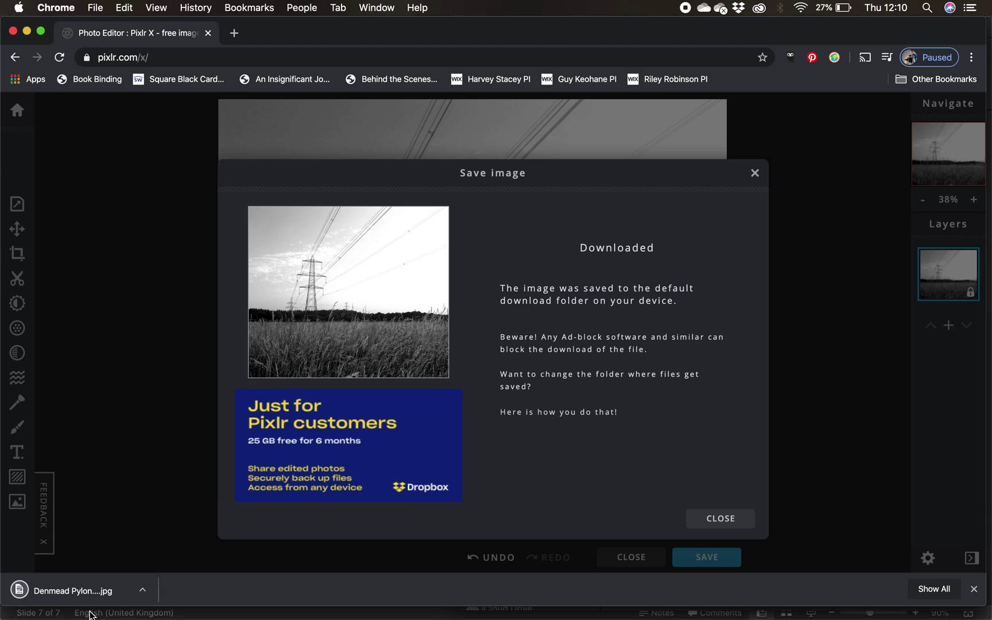
click(89, 592)
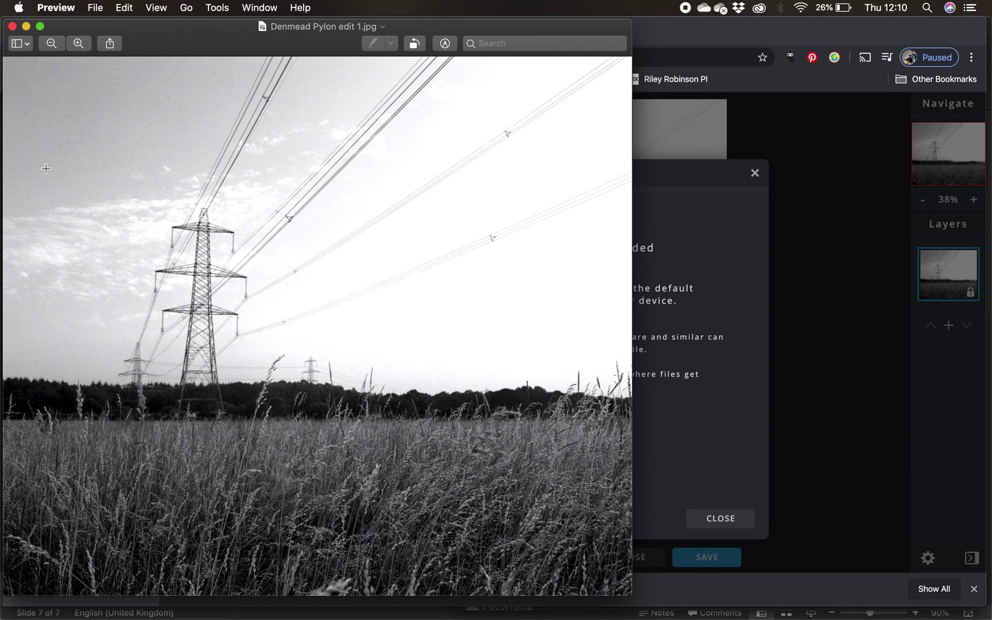
key(super+Tab)
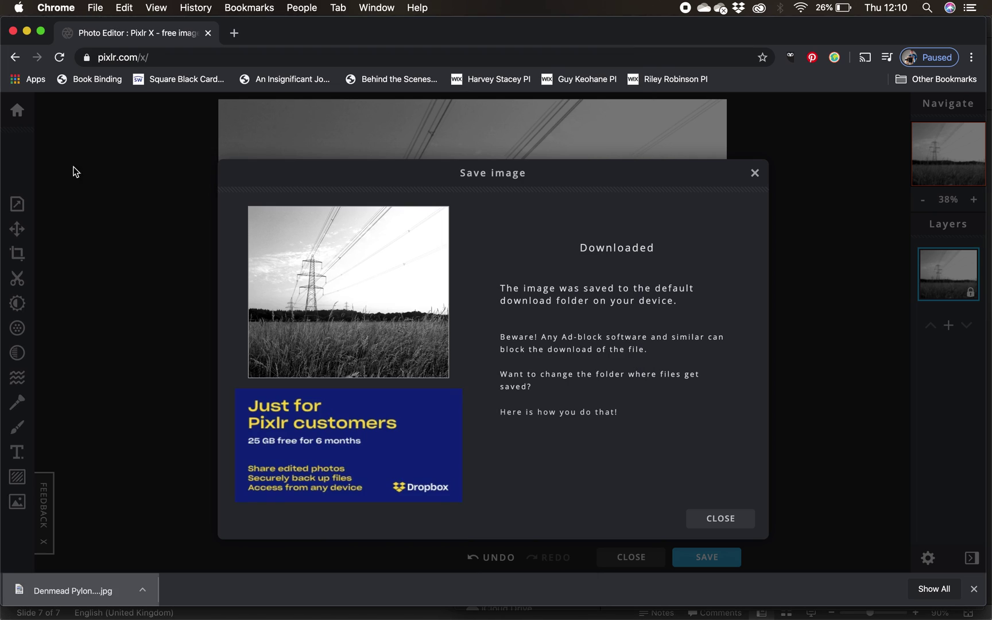
Close the Save image download confirmation dialog
click(755, 173)
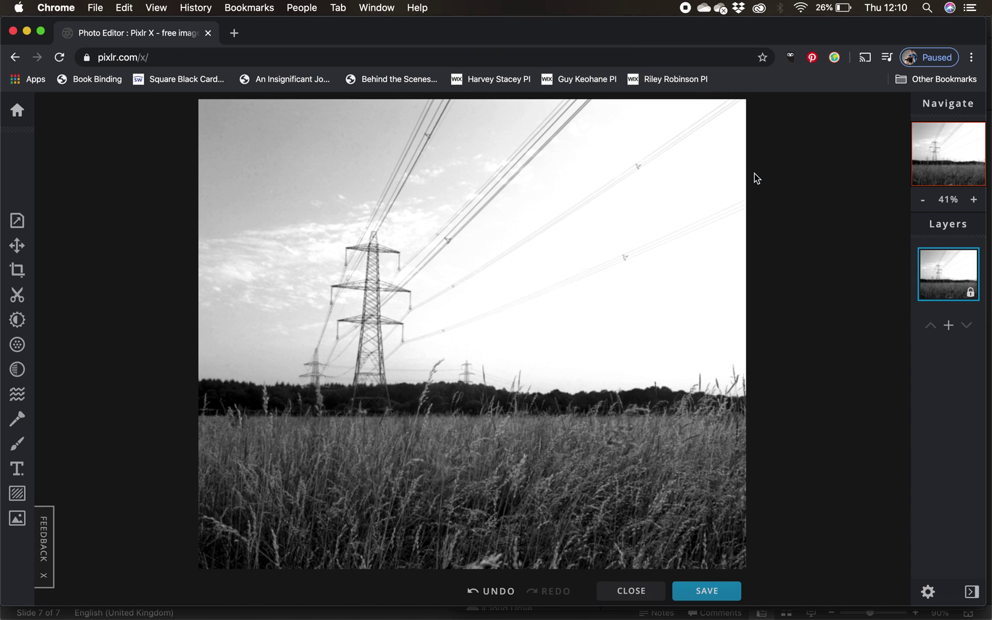